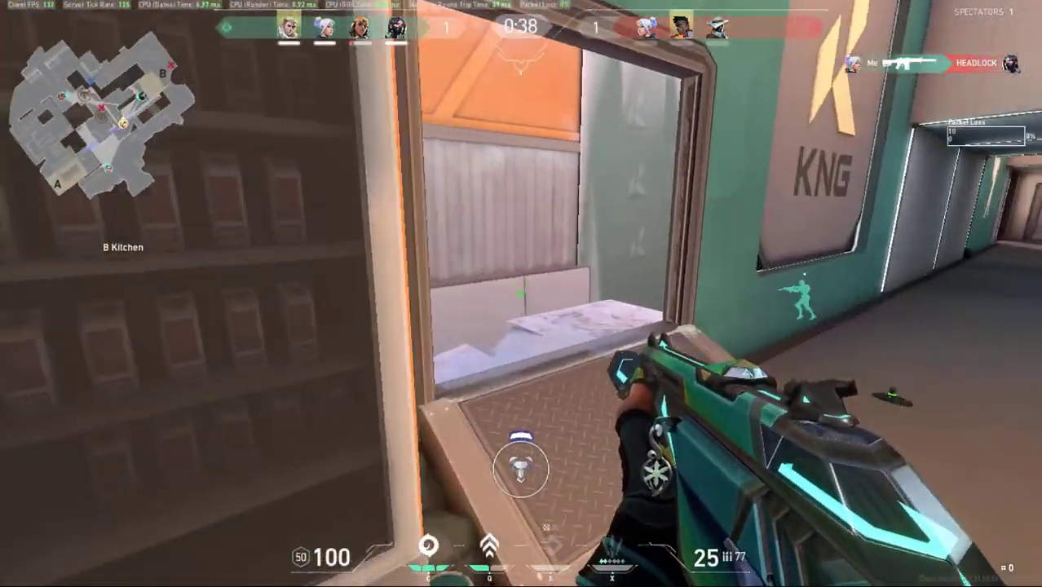
Step: Push through the B-site lanes toward mid, swapping to the knife and back to the Phantom
key(w)
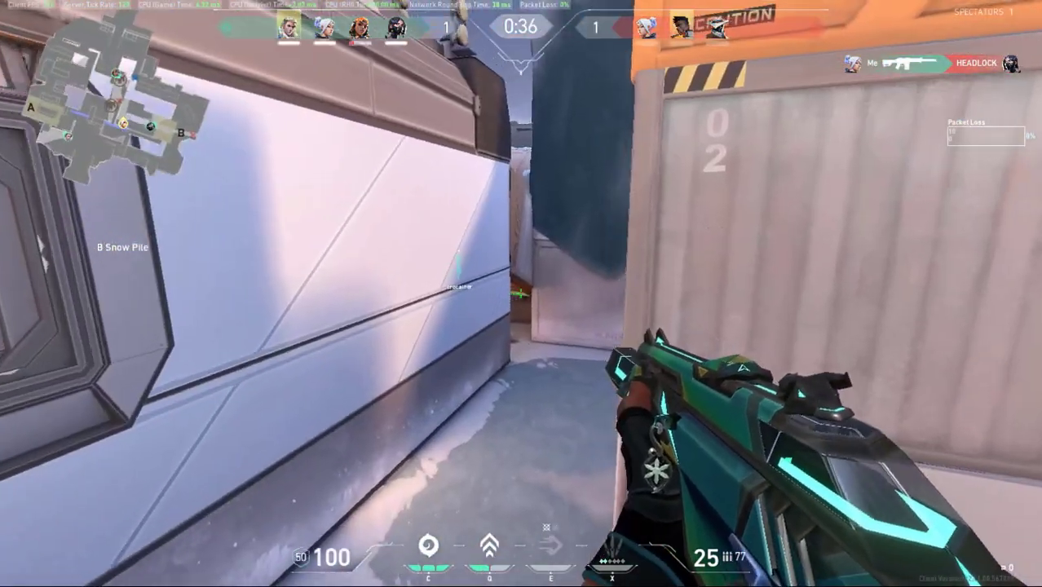
key(w)
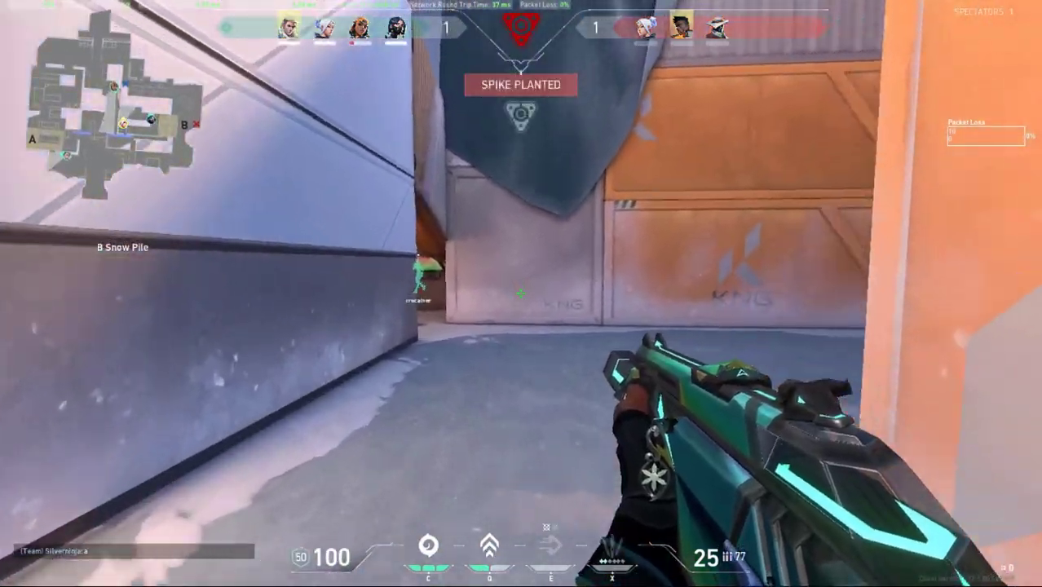
key(w)
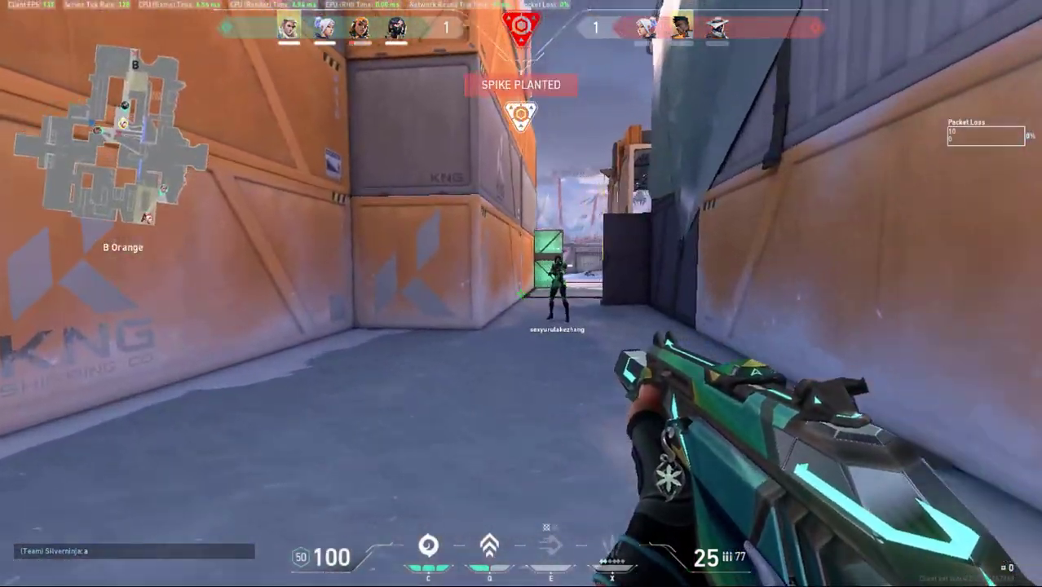
key(3)
key(w)
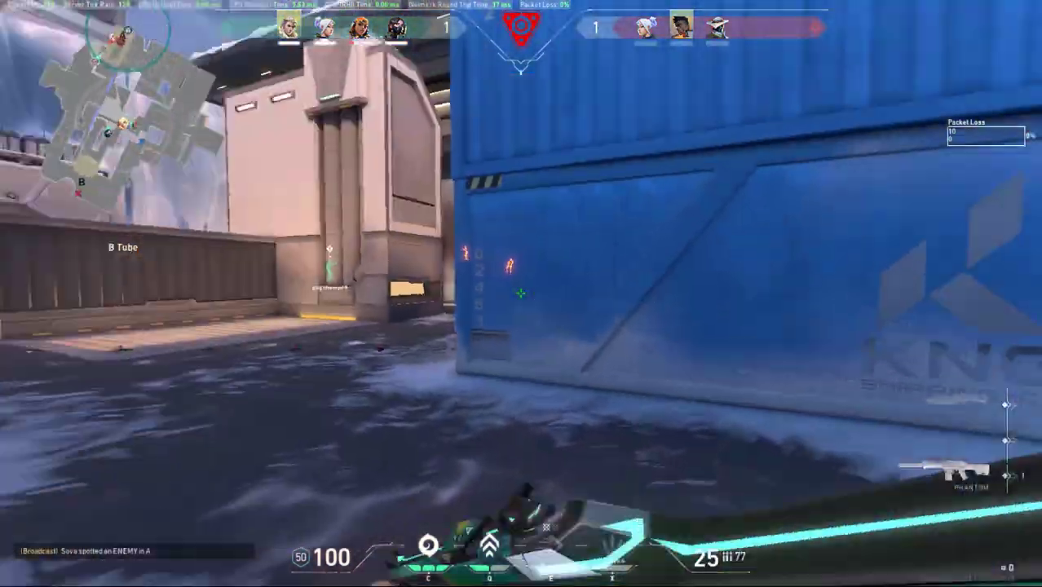
key(1)
key(w)
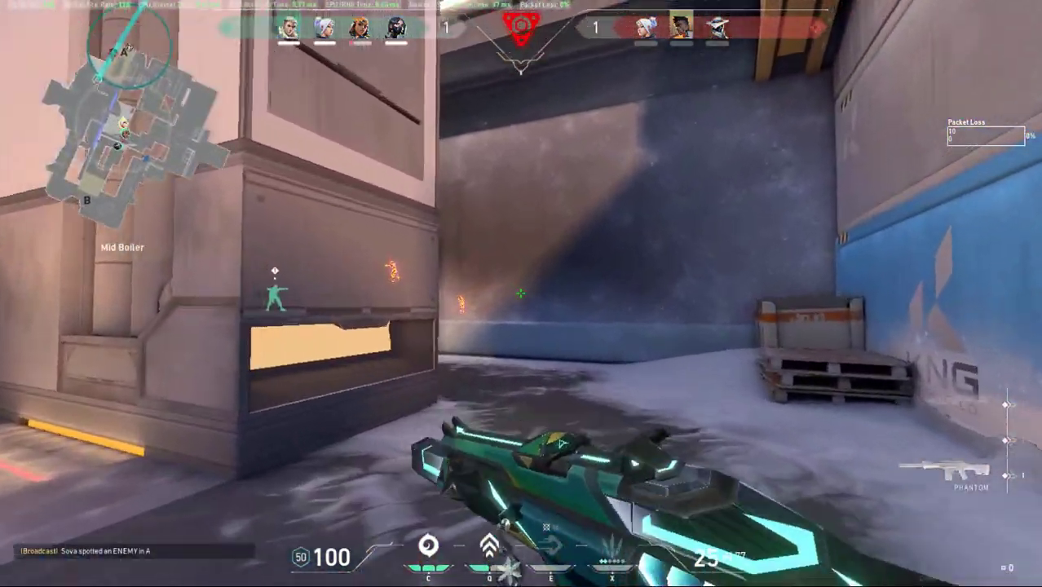
key(w)
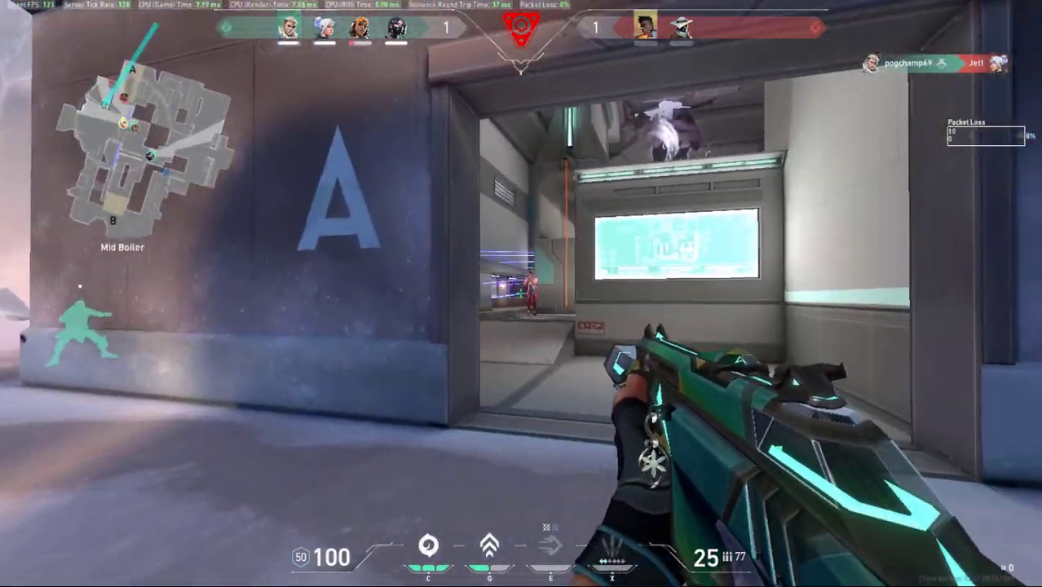
Step: Shoot down the enemy Jett with the Phantom and move toward Defender Side Spawn
click(520, 293)
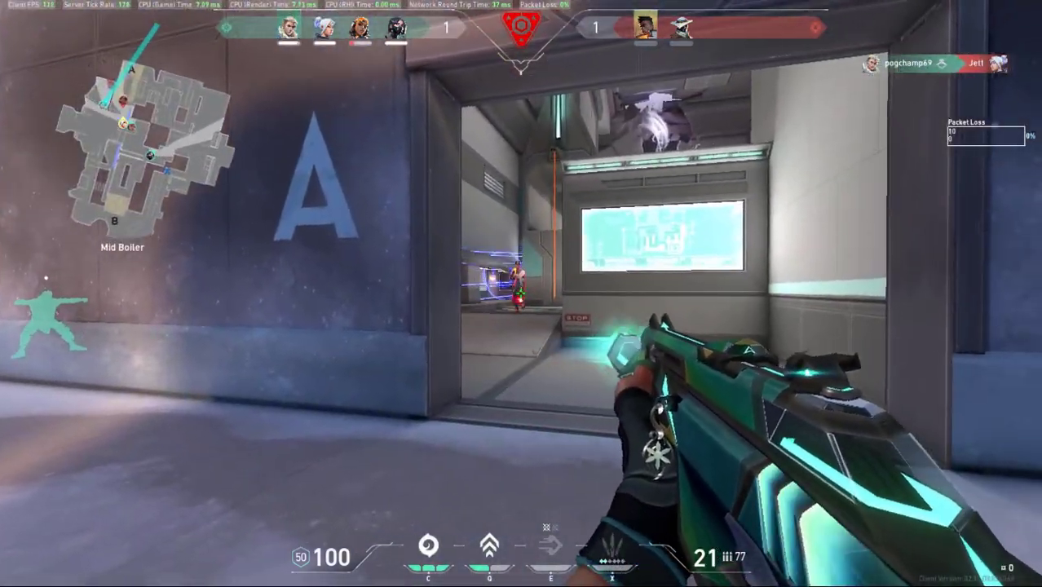
click(520, 293)
click(520, 292)
key(w)
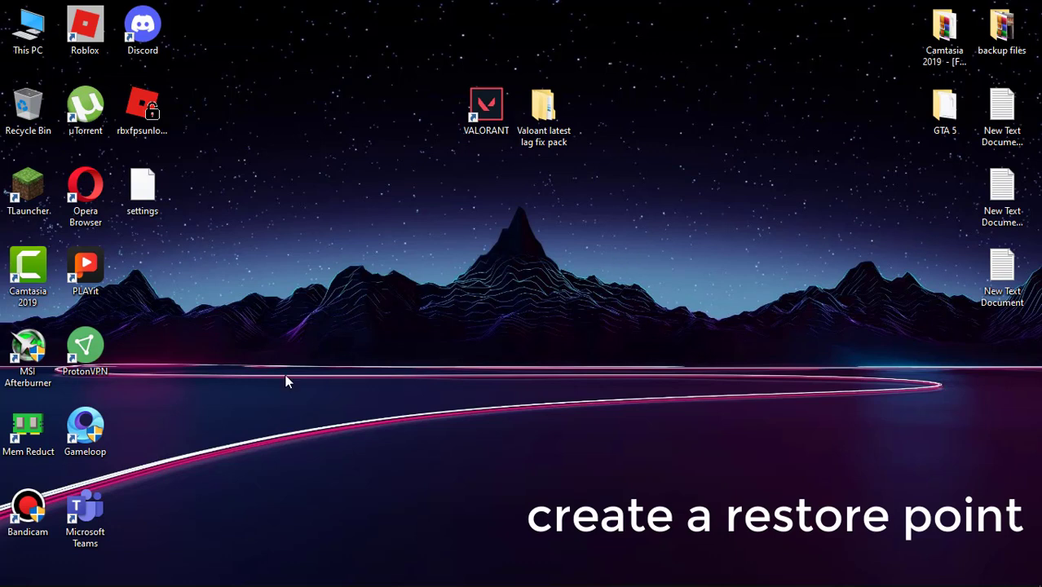
Step: Open System Protection via search and keep protection on for the Local Disk (C:) drive
click(56, 571)
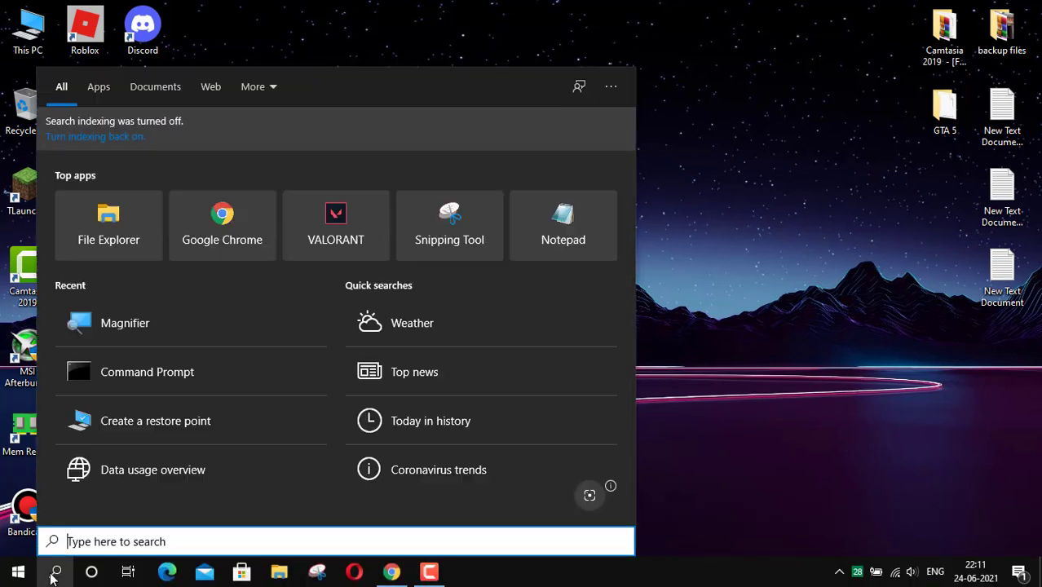
text(system re)
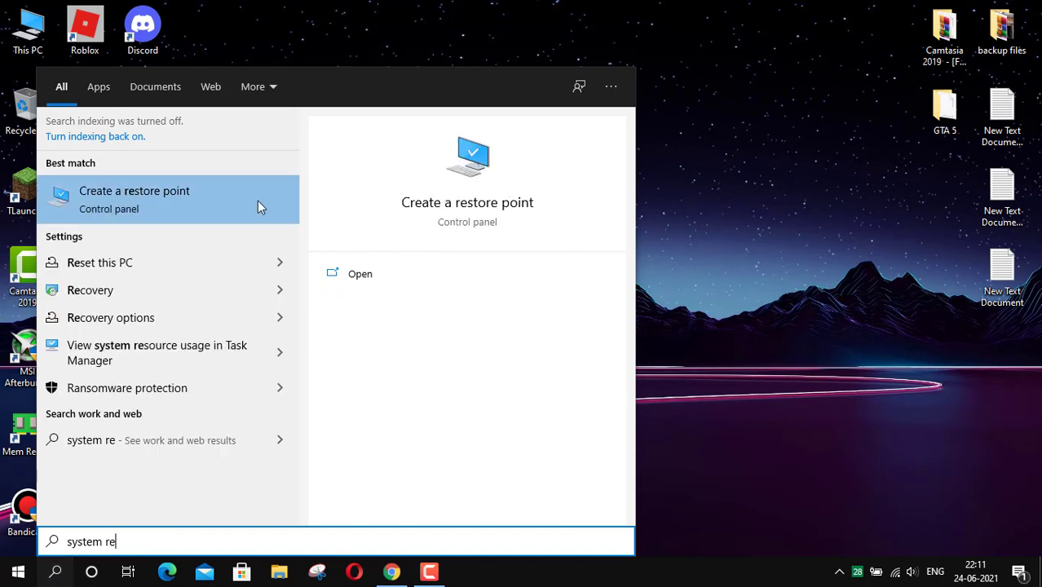
click(258, 203)
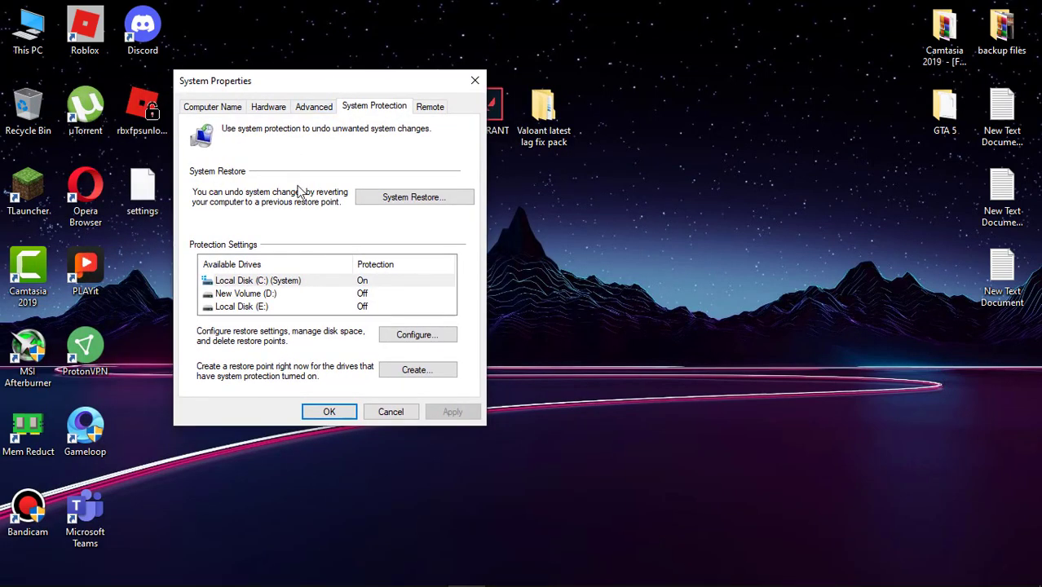
click(300, 282)
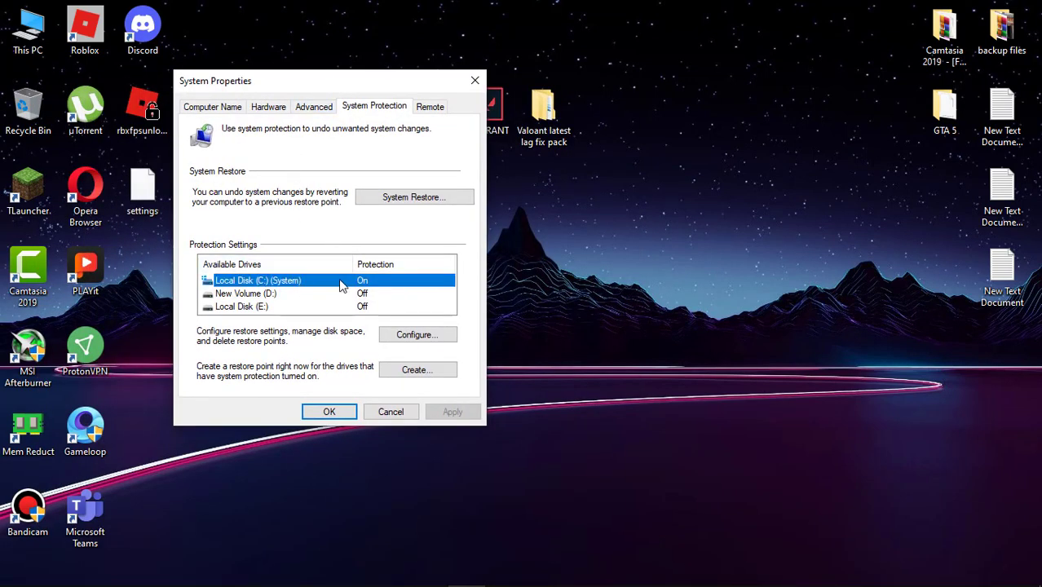
click(411, 337)
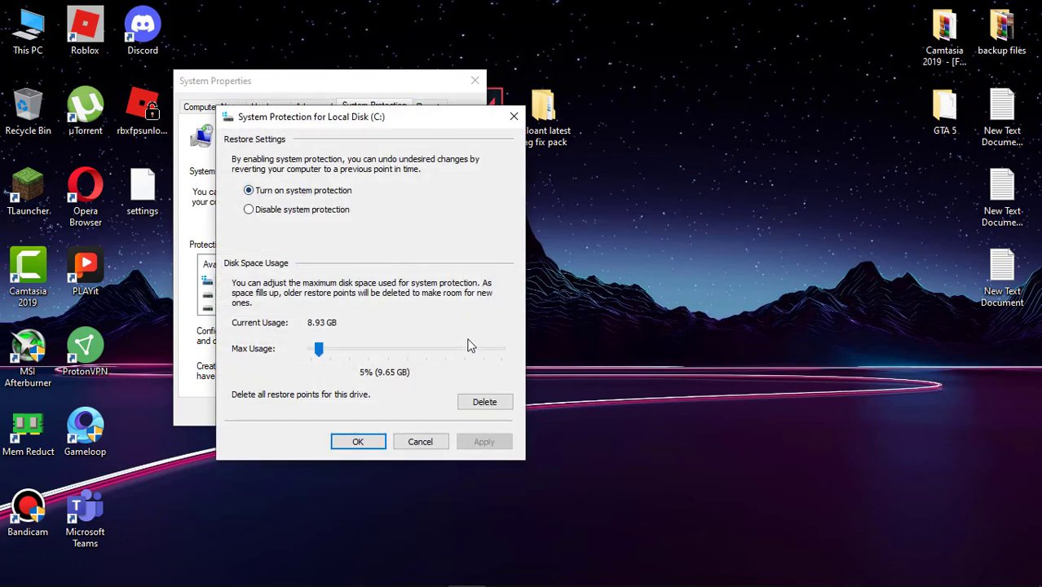
click(359, 442)
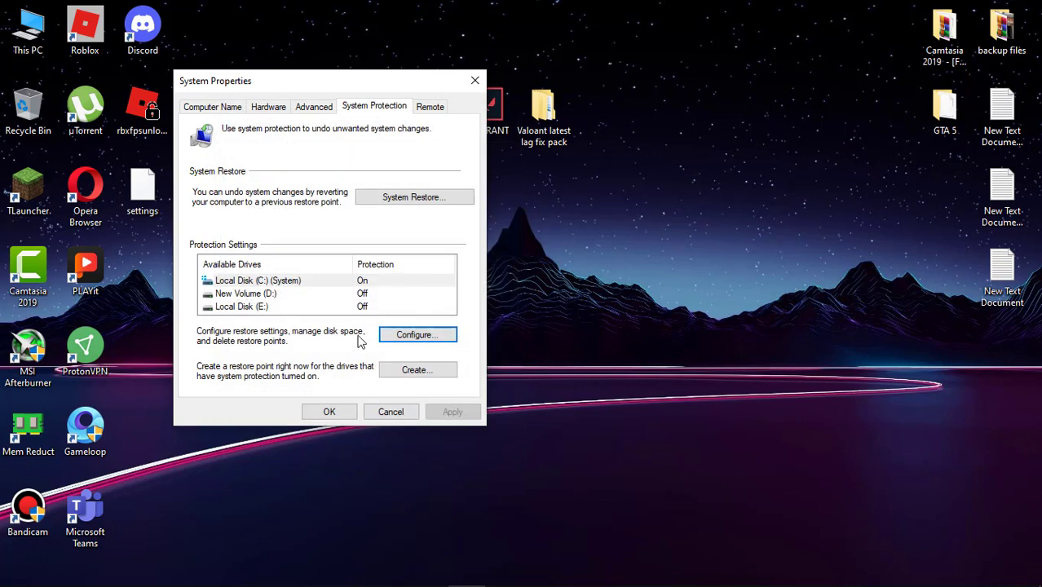
Step: Create a restore point described as 'restore' and close System Properties
click(413, 372)
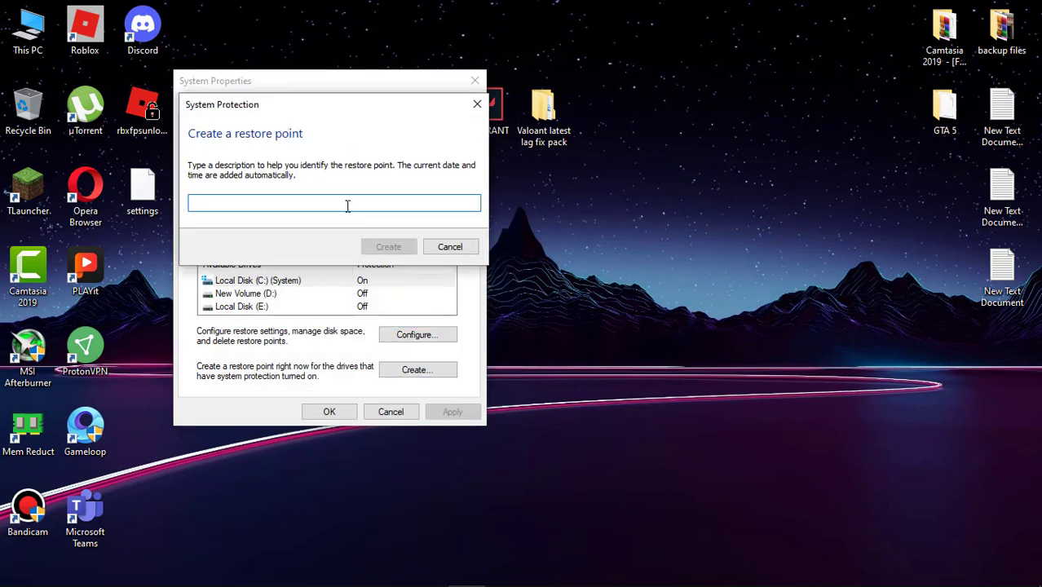
text(restore)
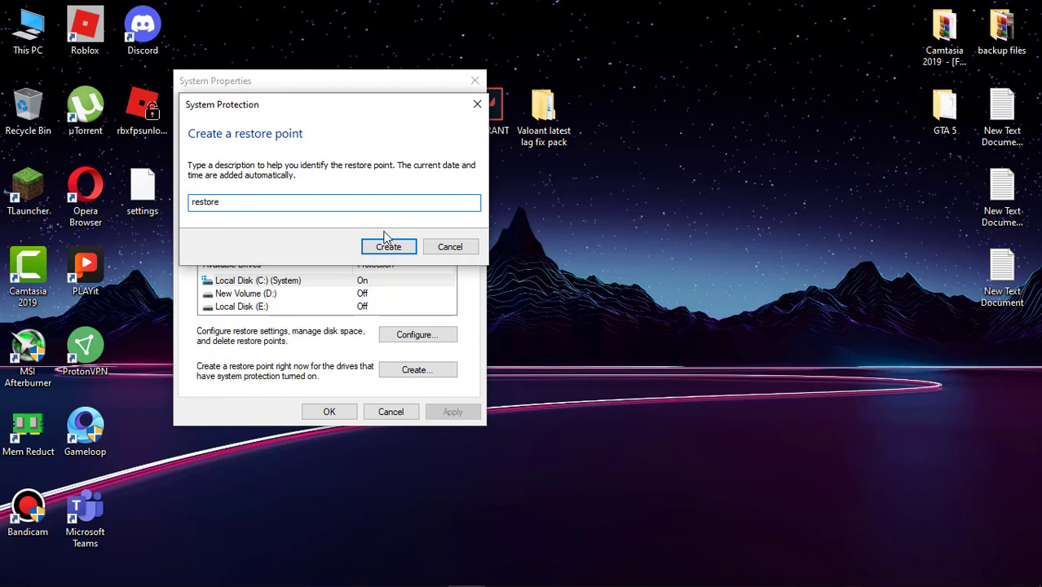
click(388, 243)
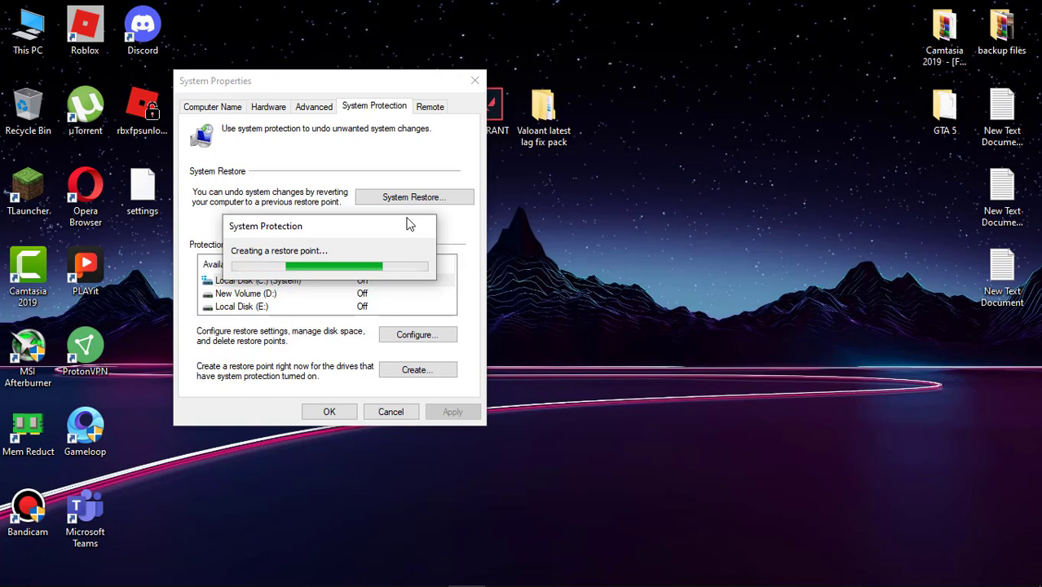
click(419, 259)
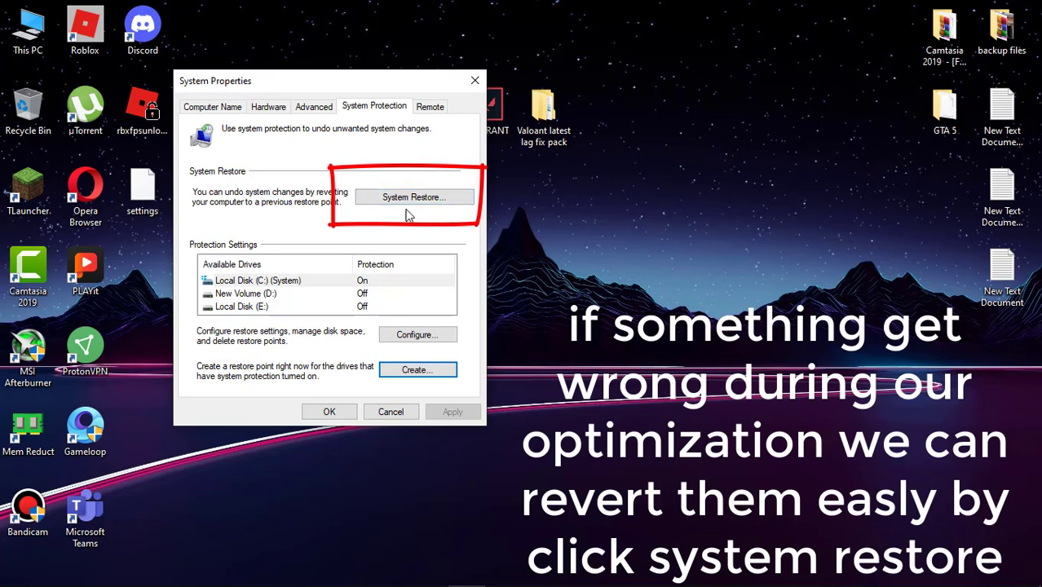
click(408, 210)
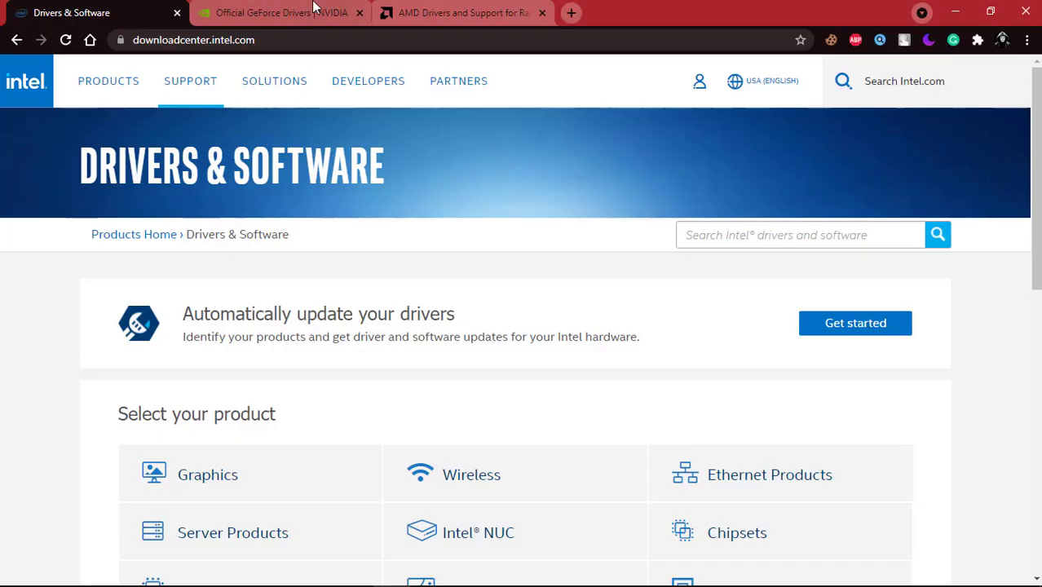
Step: Flip between the AMD, NVIDIA and Intel driver pages, ending on Intel Drivers & Software
click(440, 8)
click(286, 12)
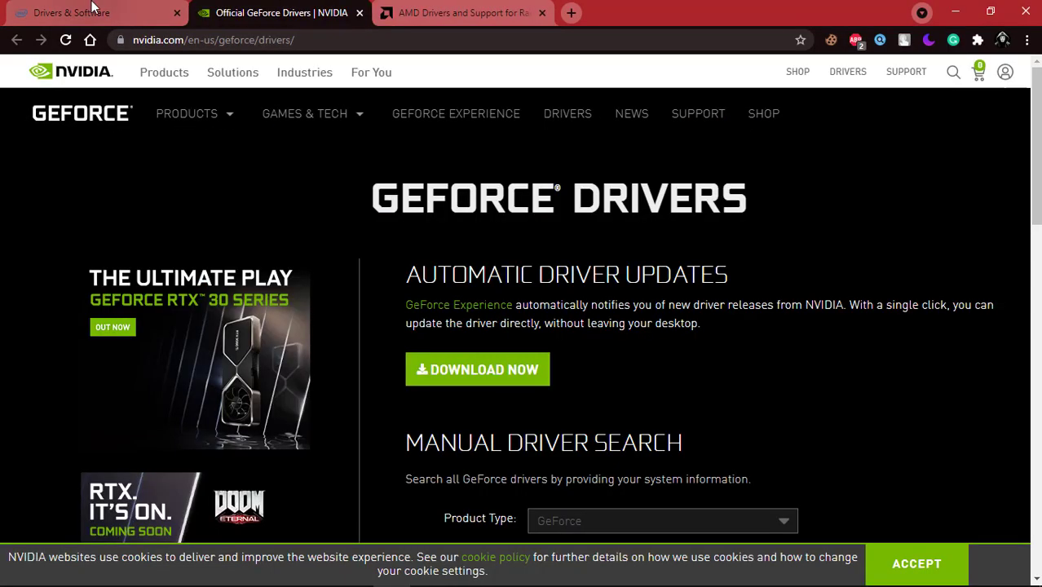
click(421, 10)
click(229, 11)
click(70, 8)
click(245, 11)
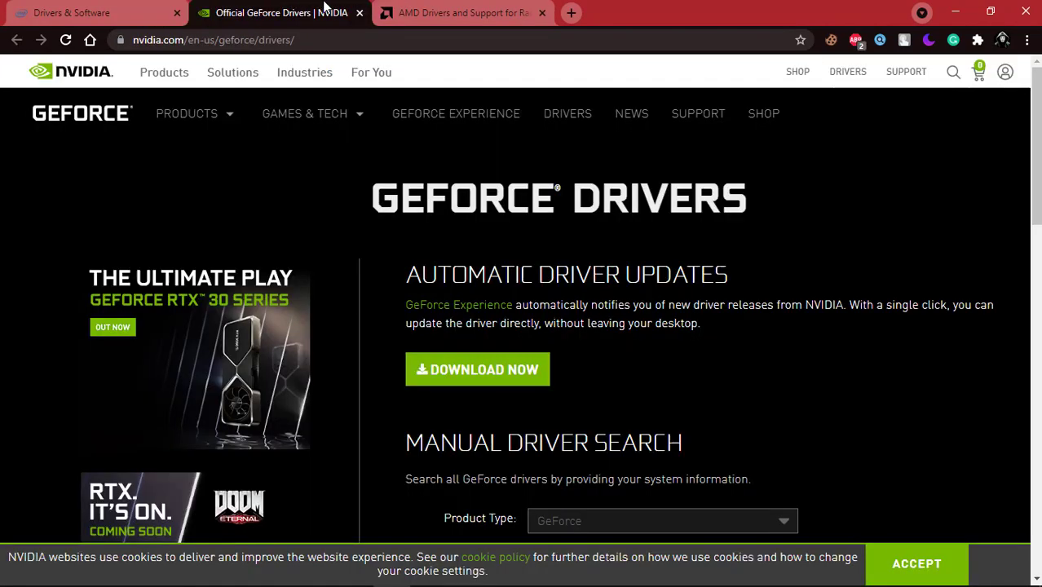
click(408, 10)
click(244, 10)
click(106, 9)
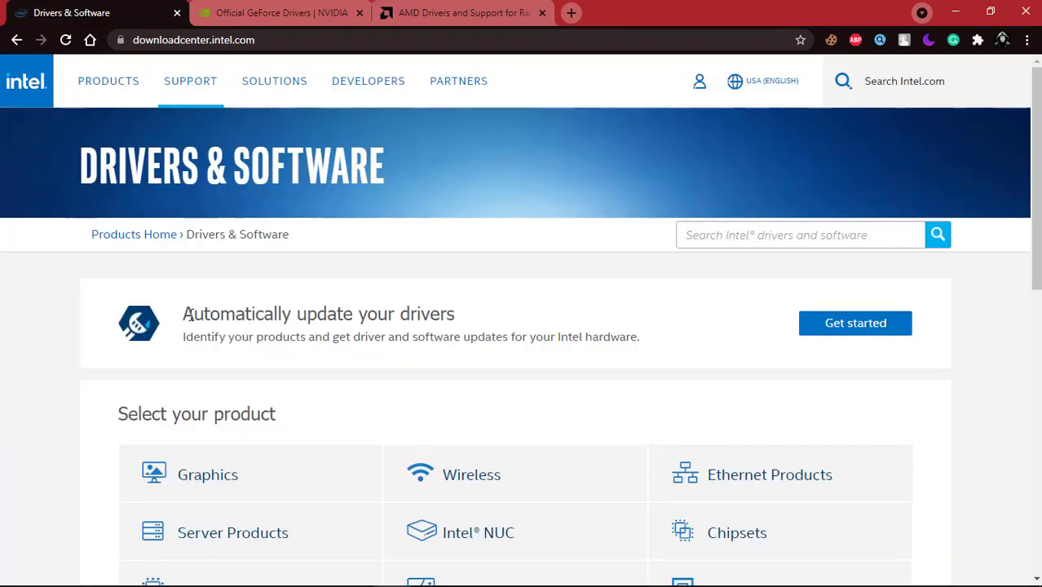
Step: Run Intel's automatic driver check and confirm the drivers are up to date
drag(189, 315, 493, 335)
click(856, 324)
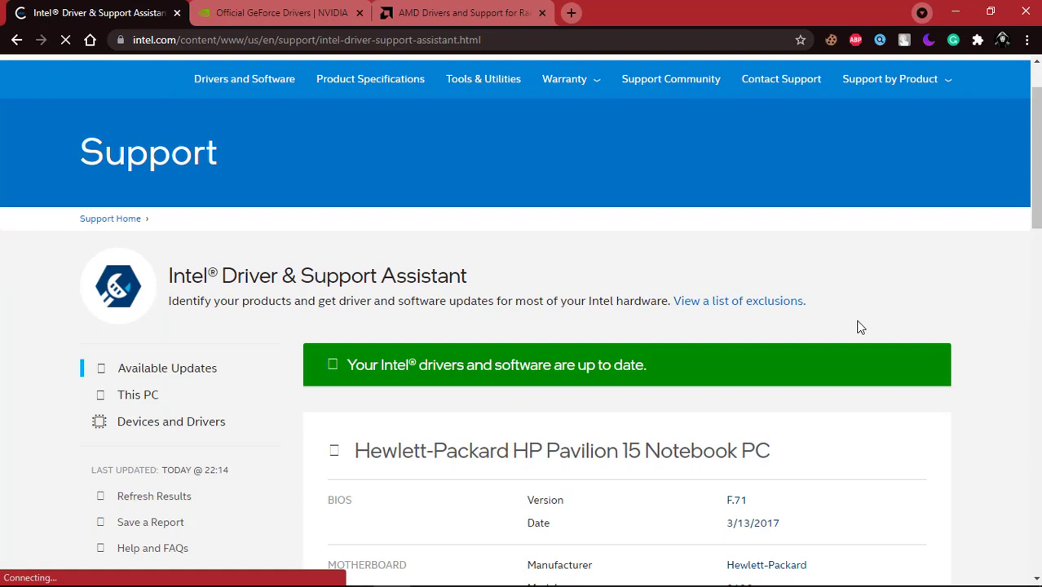
scroll(797, 188, down, 3)
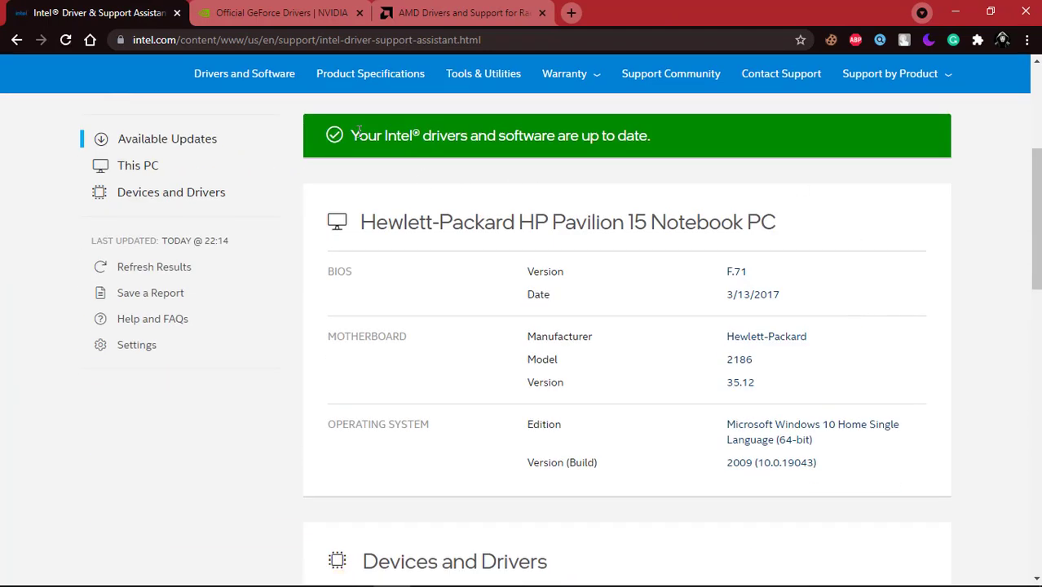
triple_click(515, 139)
click(686, 131)
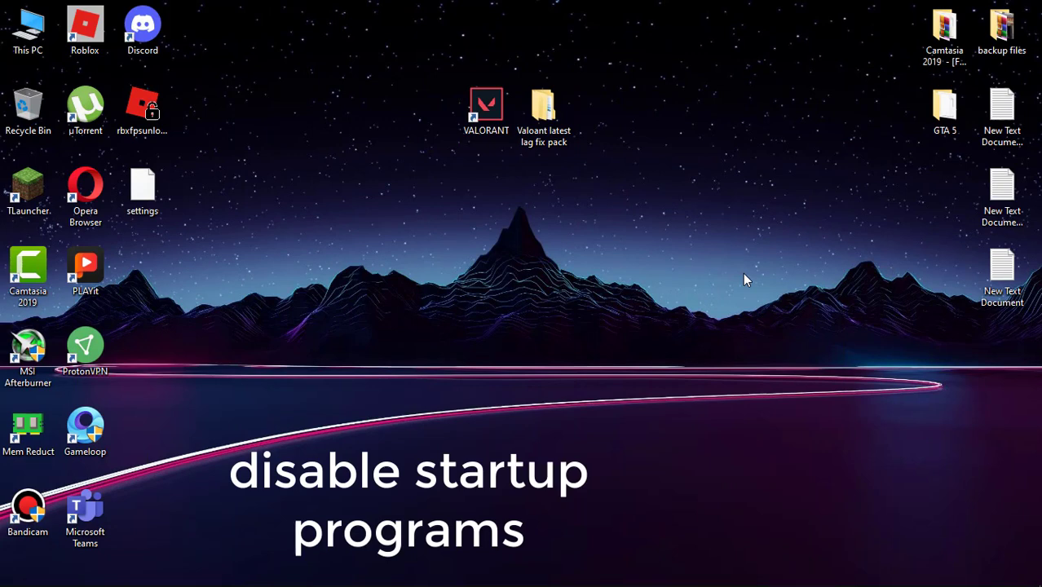
Step: In Task Manager's Startup list, disable uTorrent, Cortana and Google Chrome
right_click(624, 572)
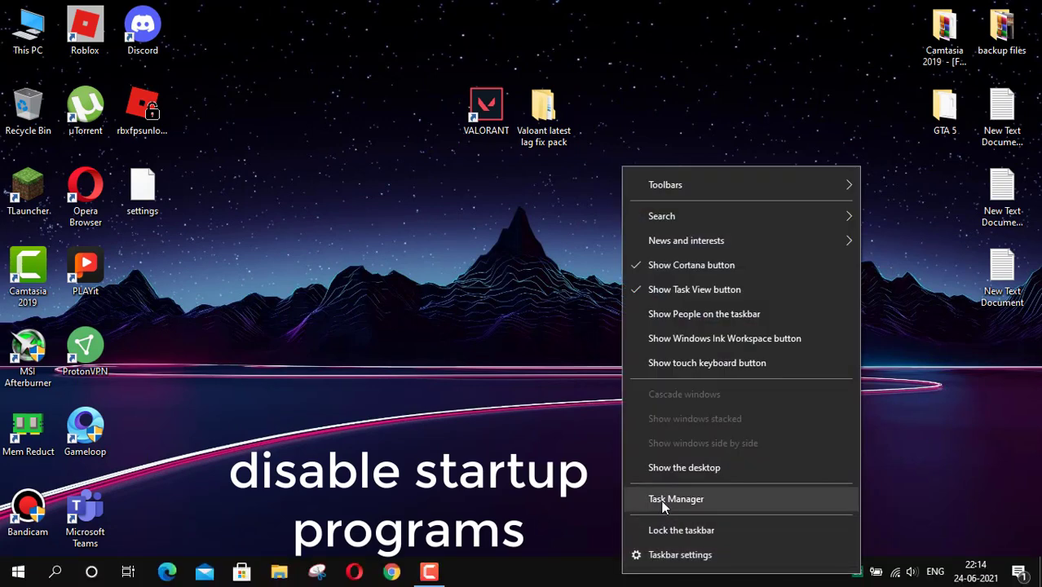
click(656, 497)
click(681, 121)
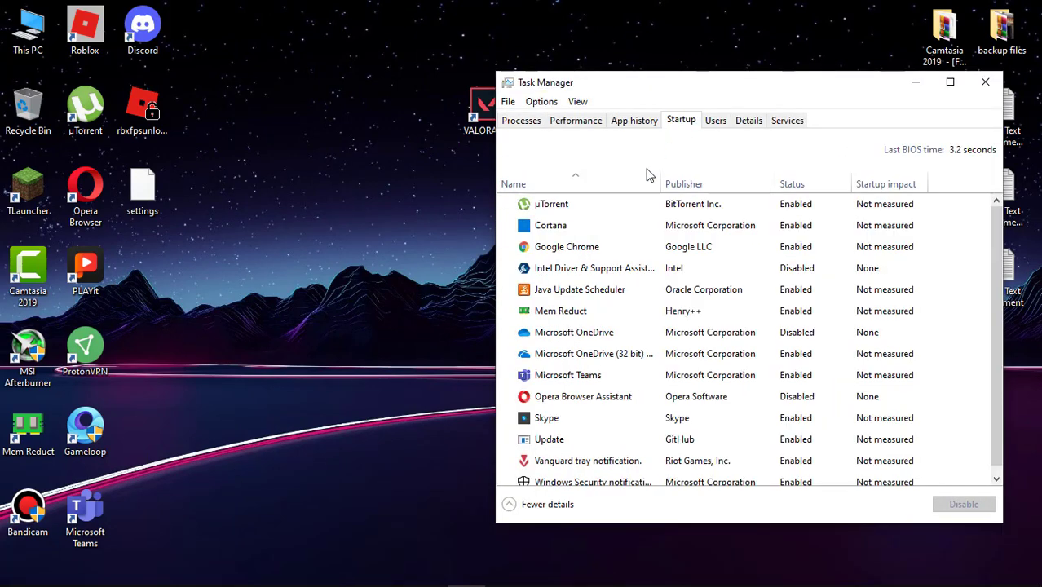
right_click(710, 204)
click(722, 212)
right_click(716, 226)
click(730, 235)
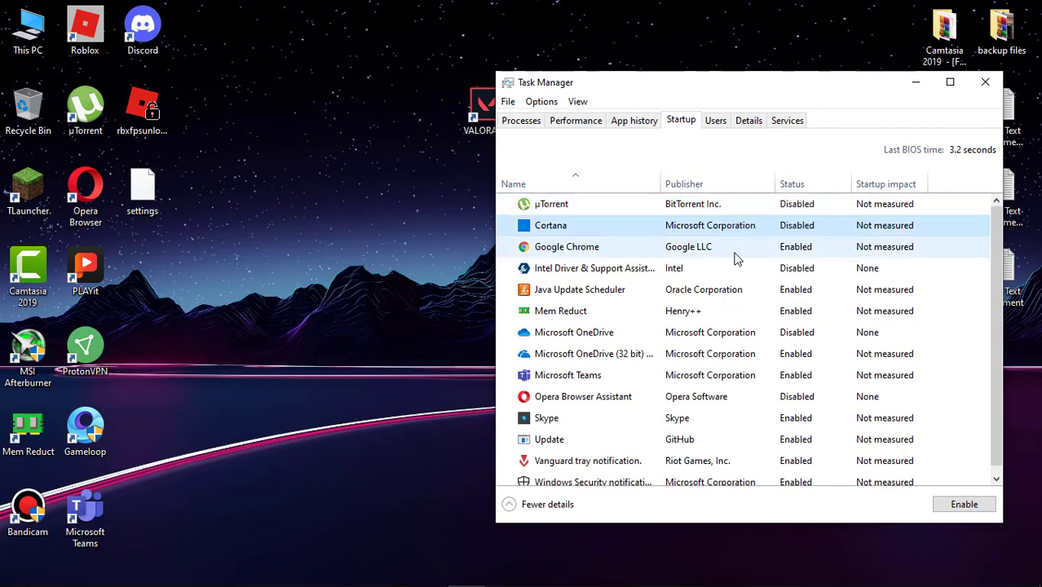
right_click(734, 246)
click(746, 255)
Step: Disable Java Update Scheduler, OneDrive (32 bit), Microsoft Teams and Skype at startup too
right_click(747, 292)
click(759, 300)
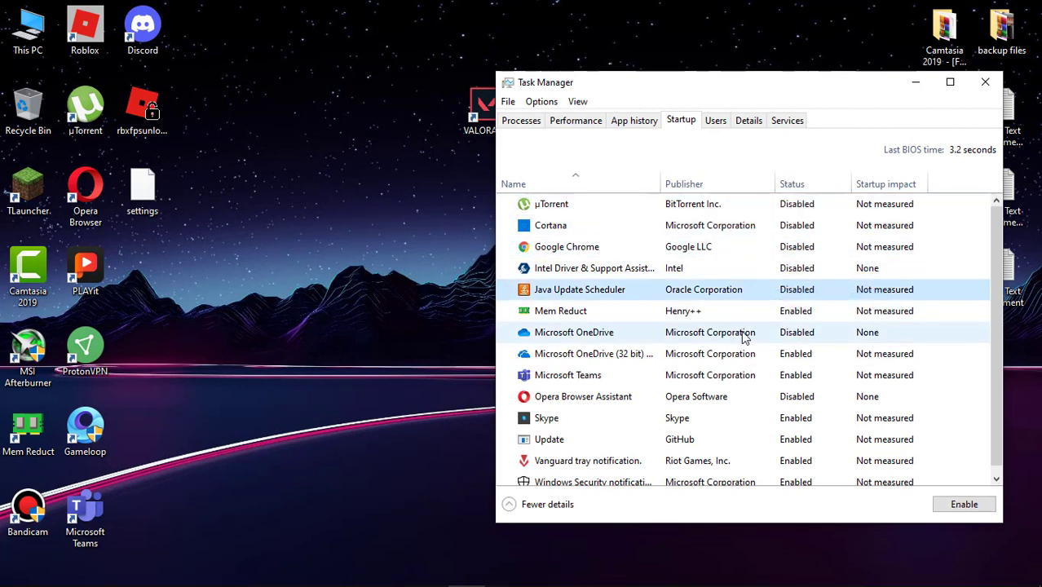
right_click(749, 355)
click(765, 361)
right_click(756, 377)
click(768, 385)
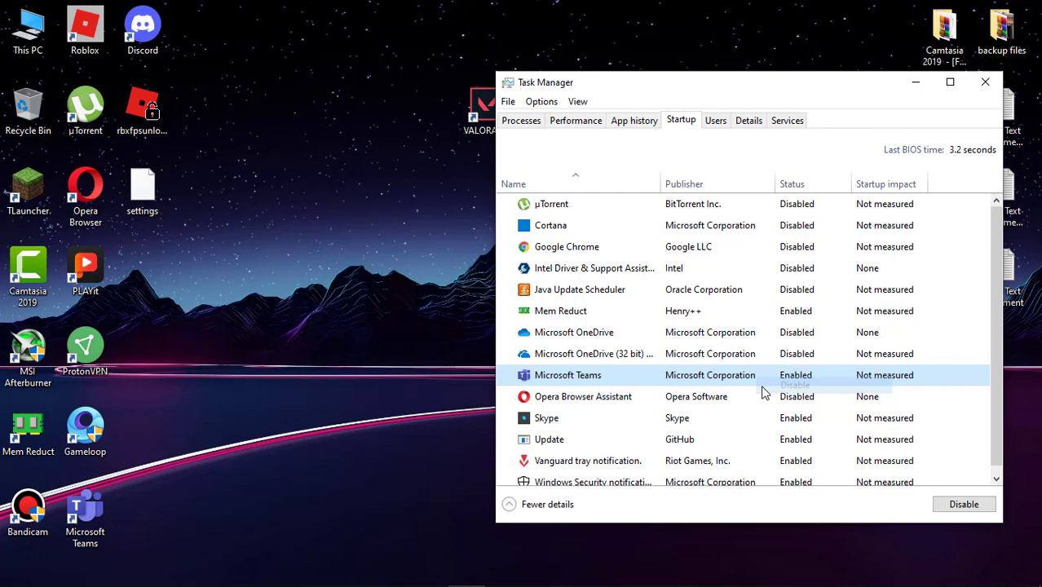
right_click(737, 420)
click(758, 434)
scroll(721, 454, down, 1)
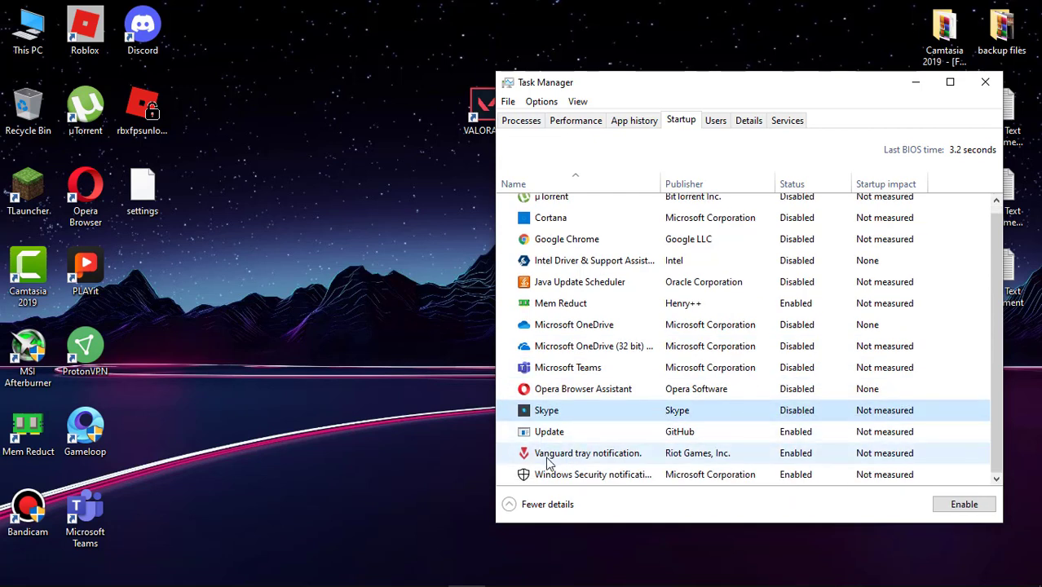
mouse_move(504, 441)
mouse_down()
mouse_move(585, 470)
mouse_move(654, 471)
mouse_up()
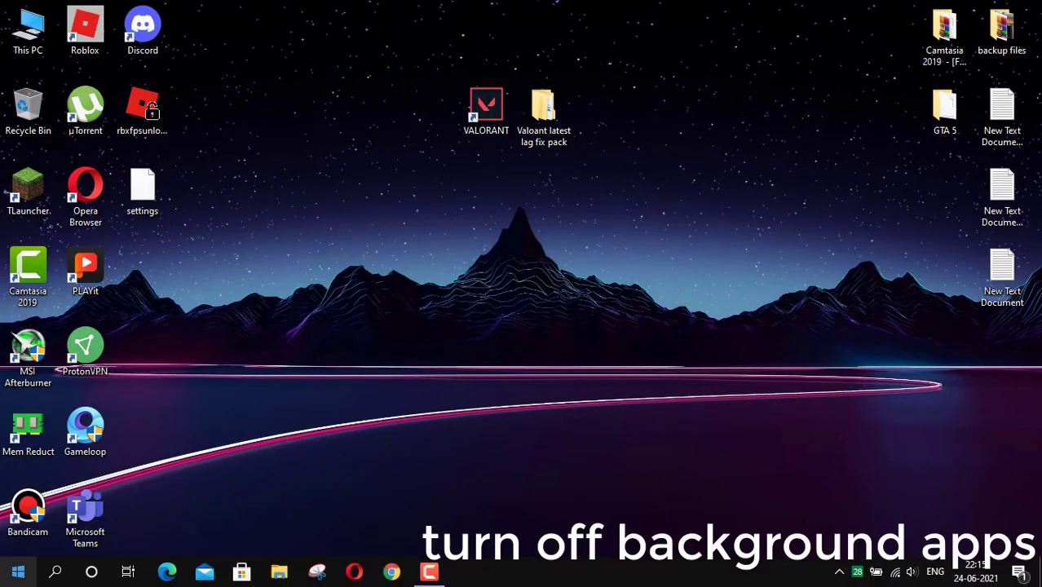
Step: Switch 'Let apps run in the background' Off under Privacy > Background apps
click(18, 572)
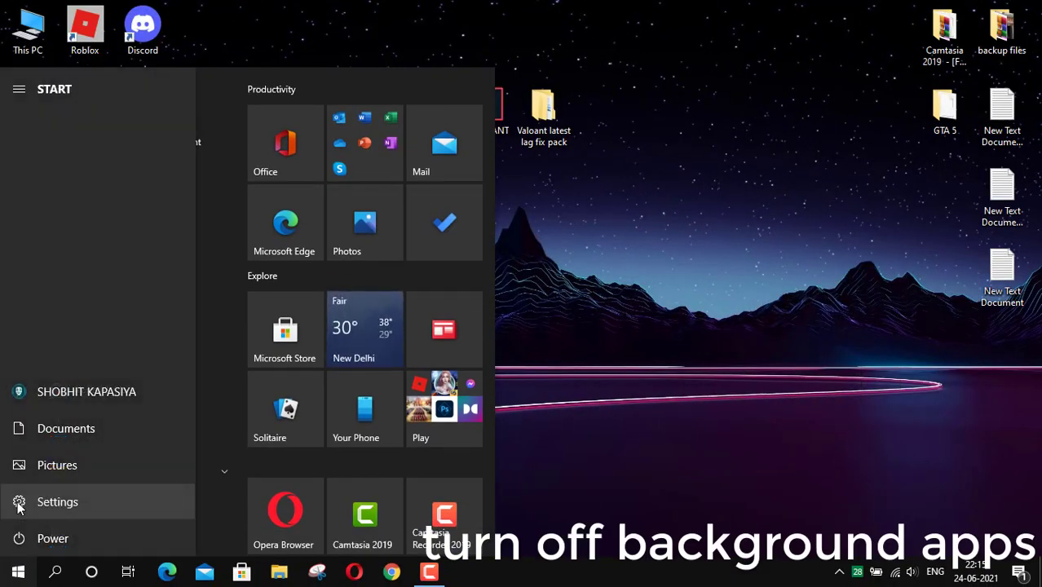
click(18, 503)
click(341, 411)
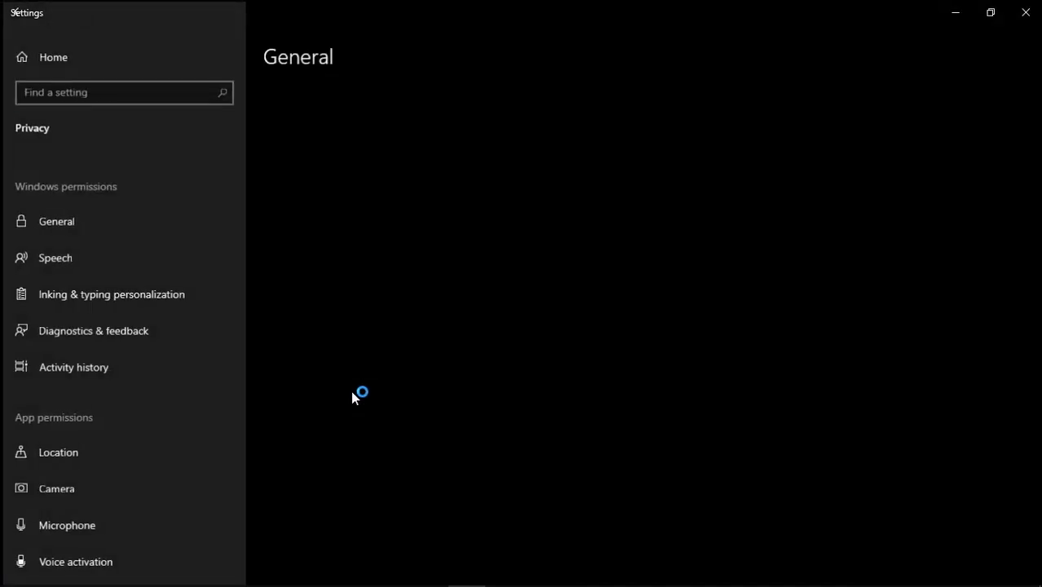
scroll(135, 271, down, 8)
scroll(122, 320, down, 2)
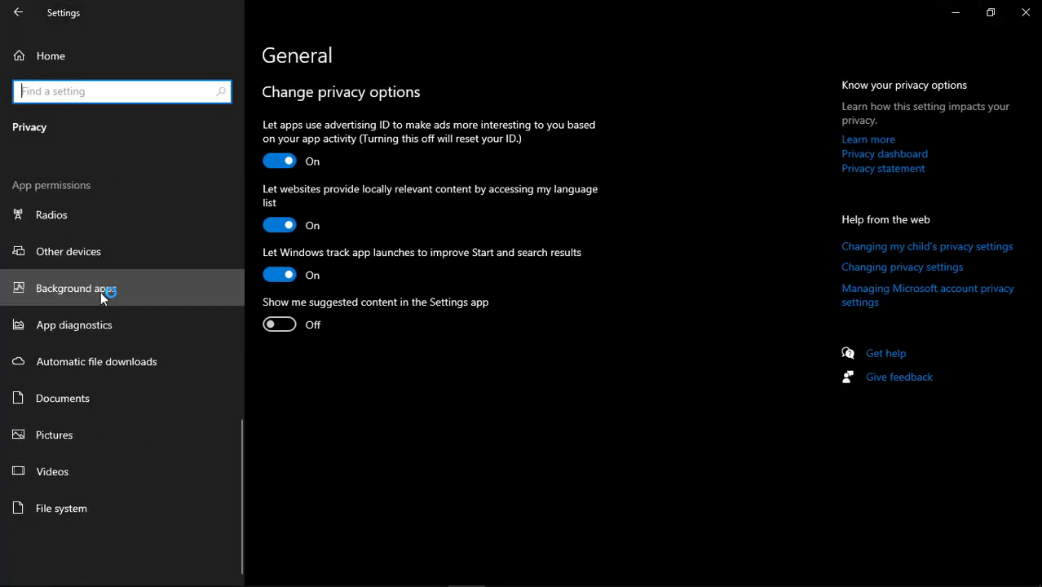
click(57, 290)
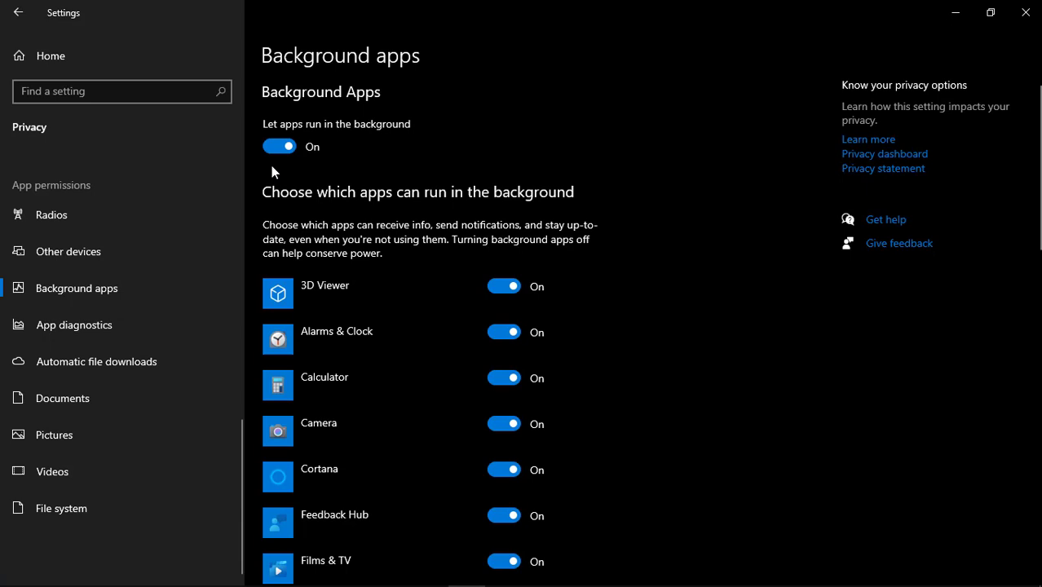
scroll(596, 277, down, 5)
scroll(607, 294, up, 5)
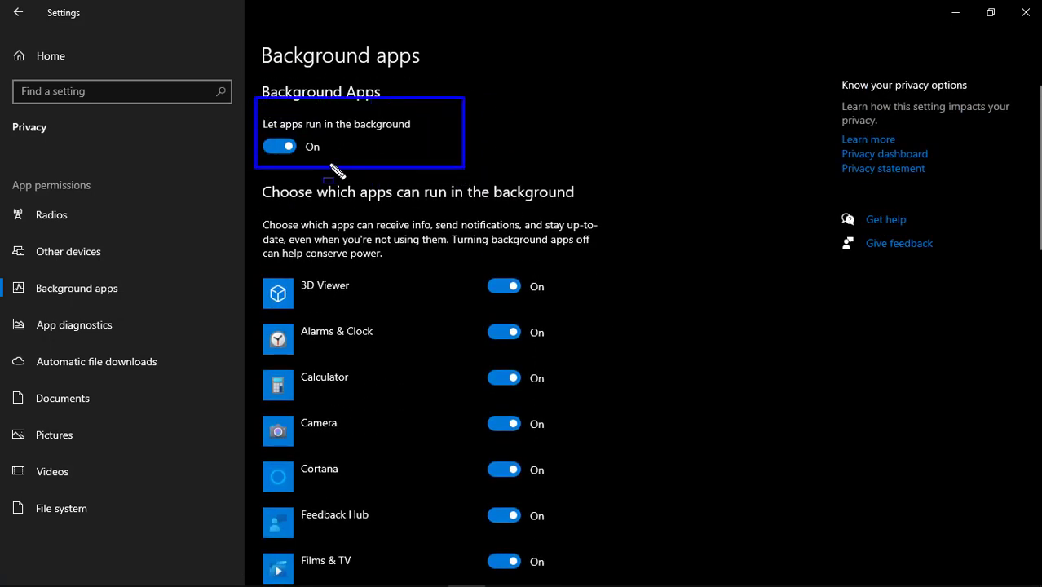
click(286, 149)
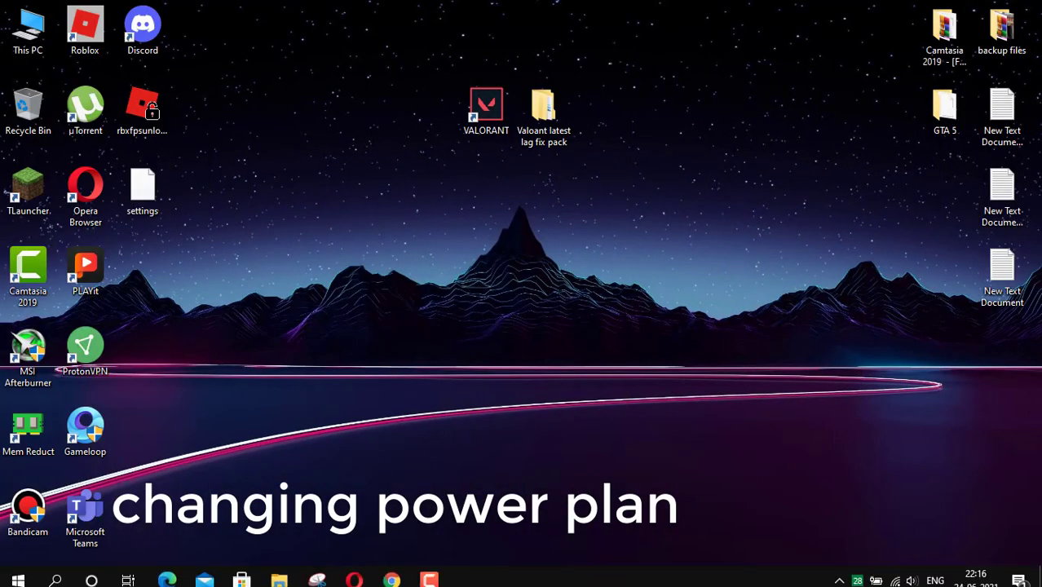
Step: Create a 'high performance' power plan based on High performance, then close Power Options
right_click(878, 571)
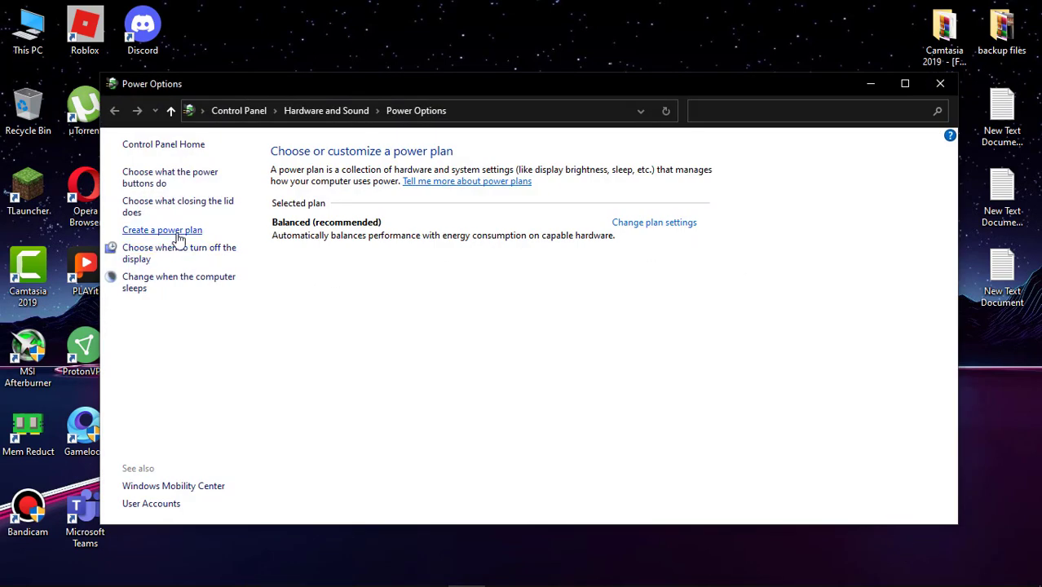
click(177, 232)
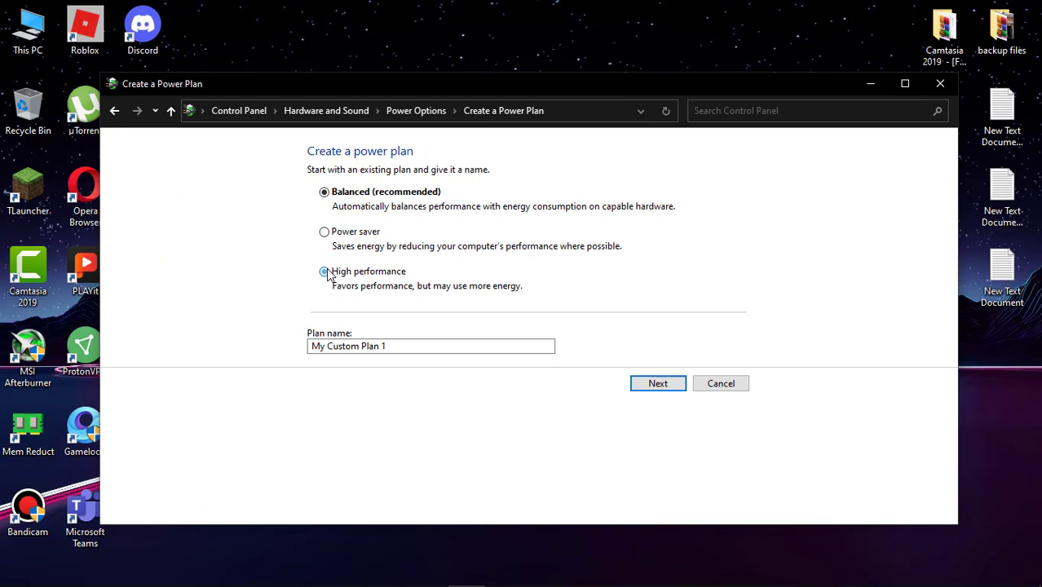
drag(405, 346, 310, 347)
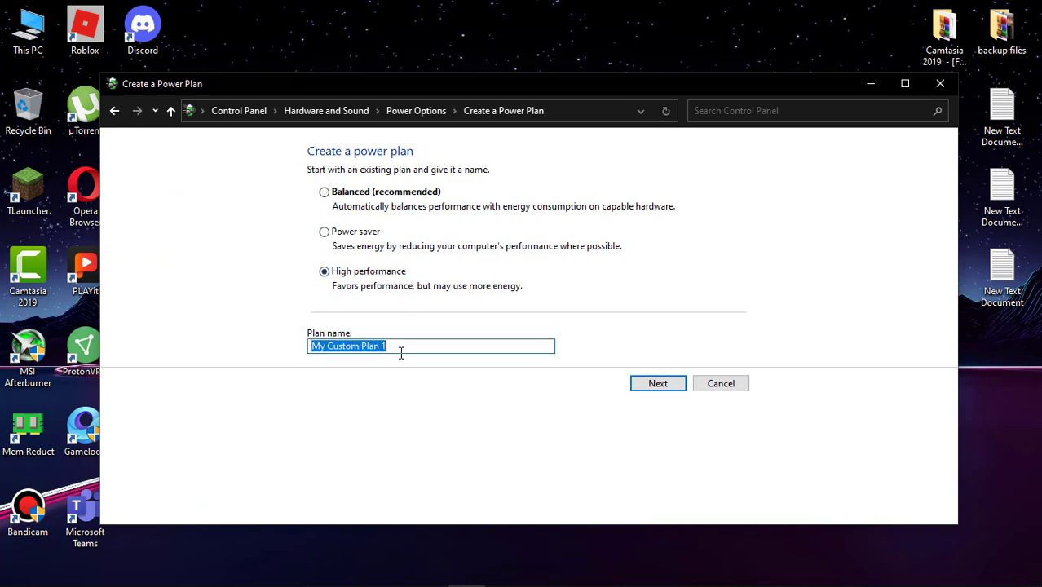
text(high performance)
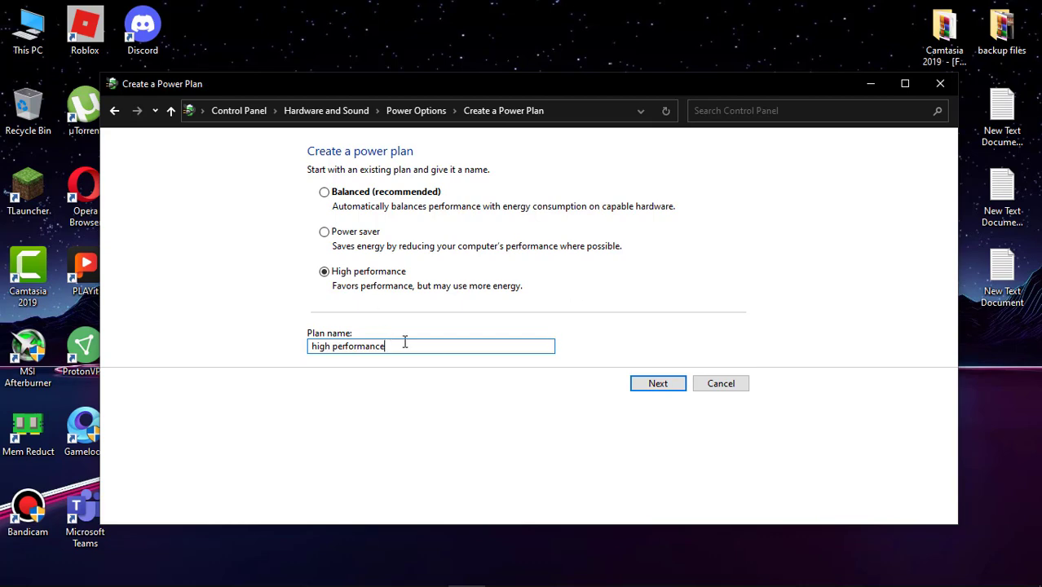
click(658, 386)
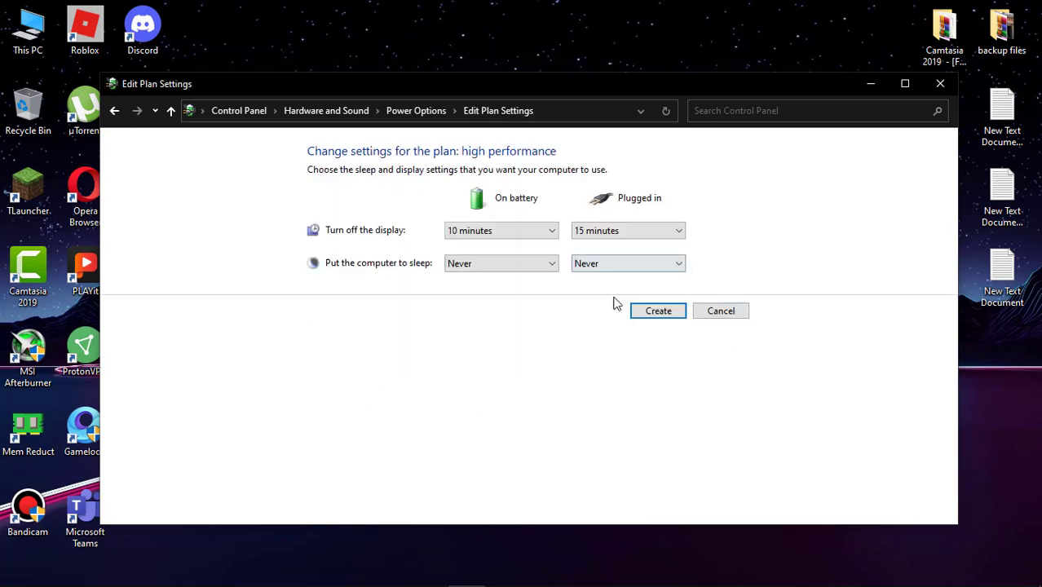
click(659, 312)
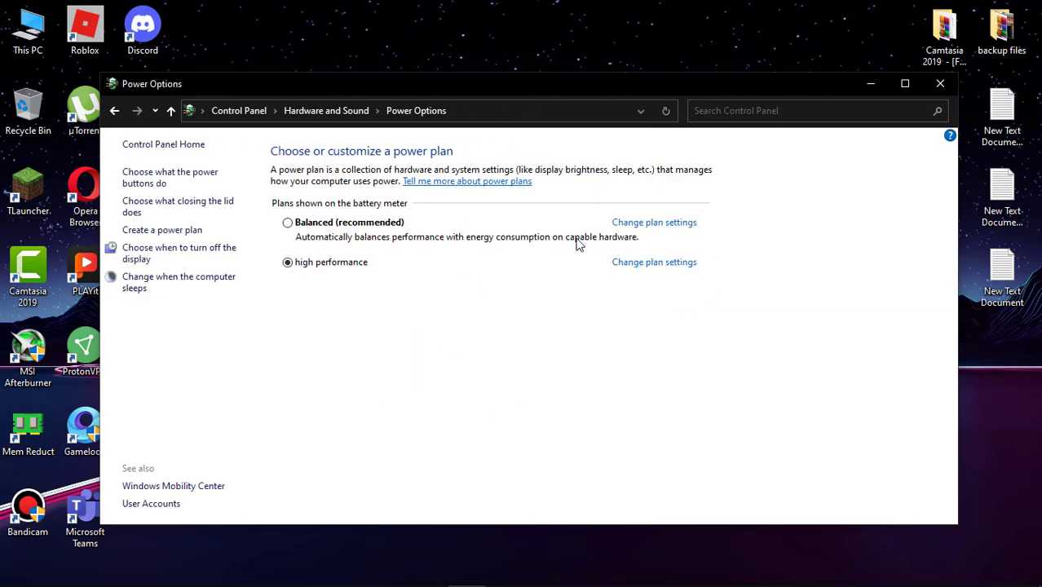
click(939, 83)
click(450, 303)
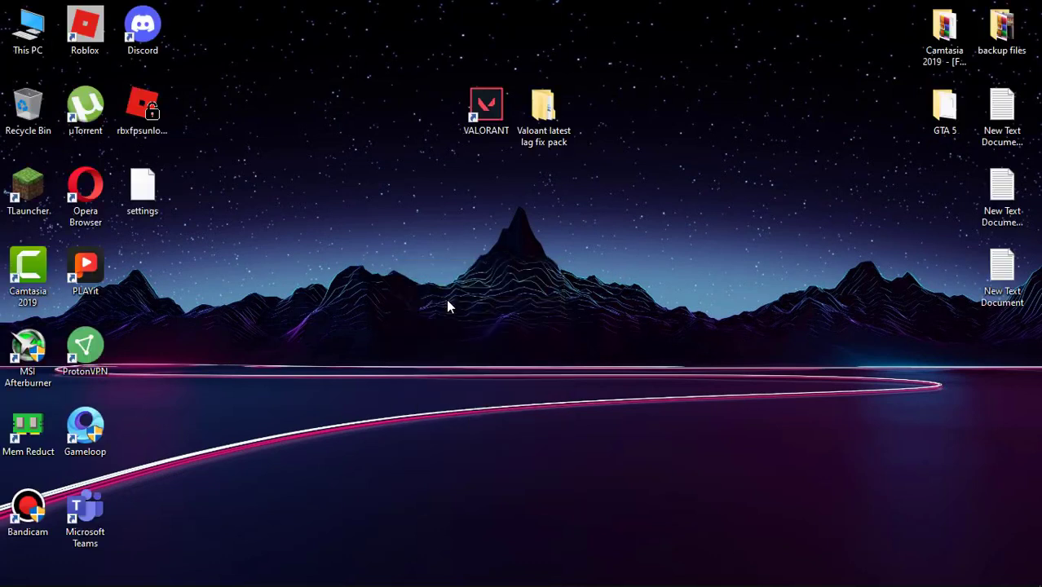
Step: Tick Disable fullscreen optimizations and Run as administrator in the VALORANT shortcut's Compatibility settings
right_click(482, 107)
click(532, 481)
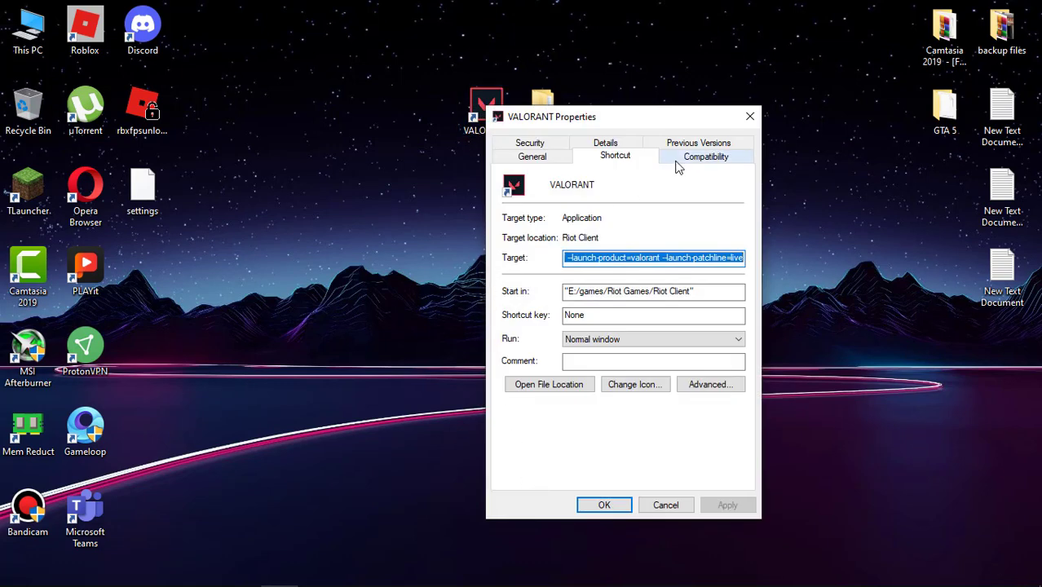
click(677, 161)
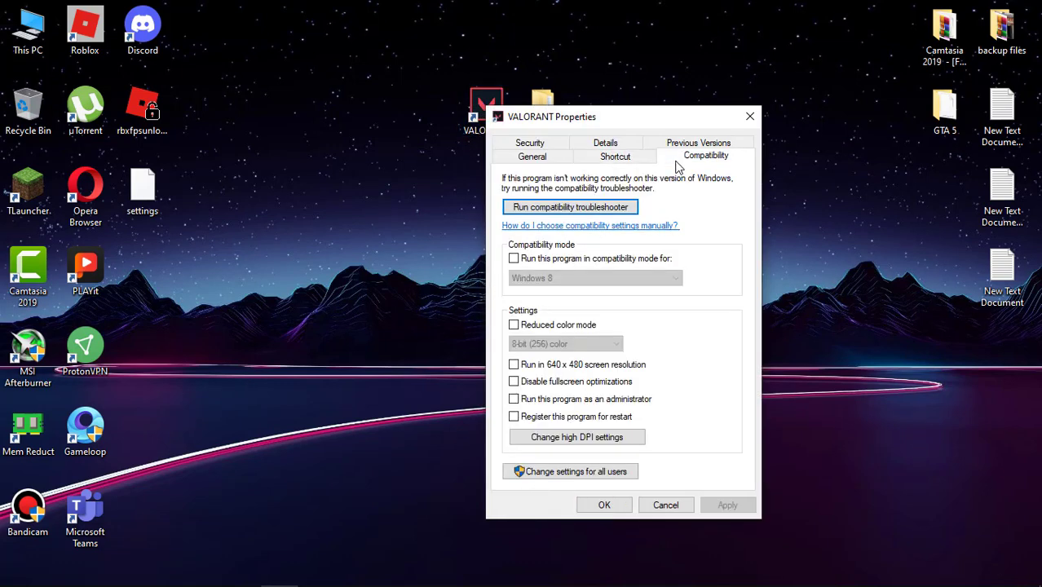
click(539, 385)
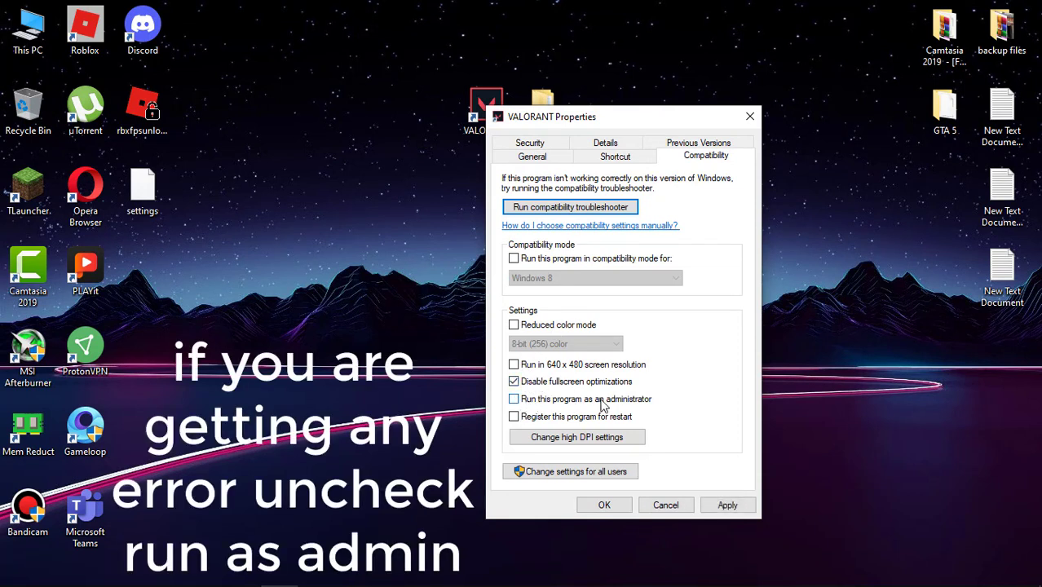
click(568, 401)
click(728, 504)
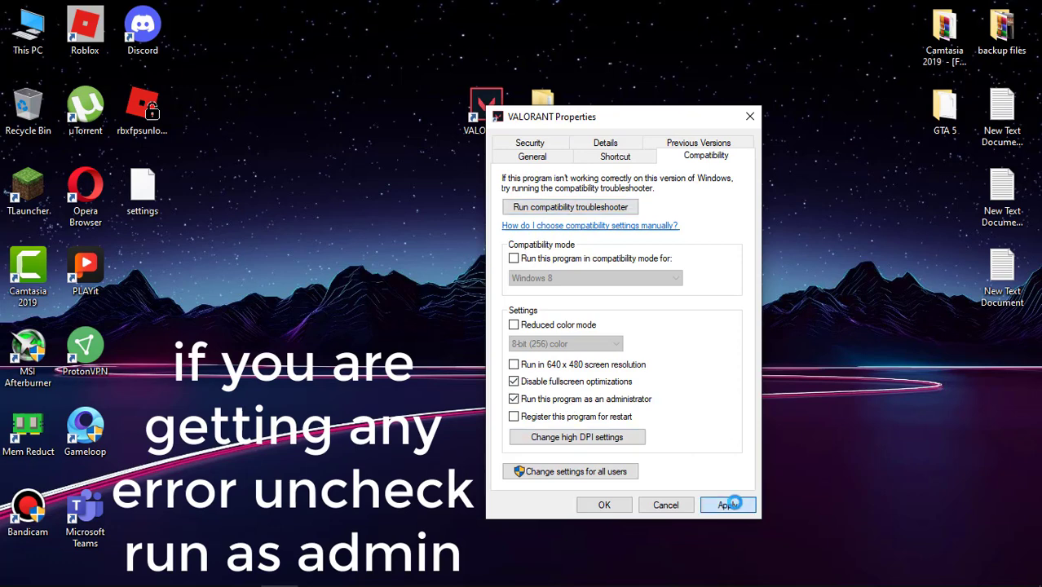
click(605, 505)
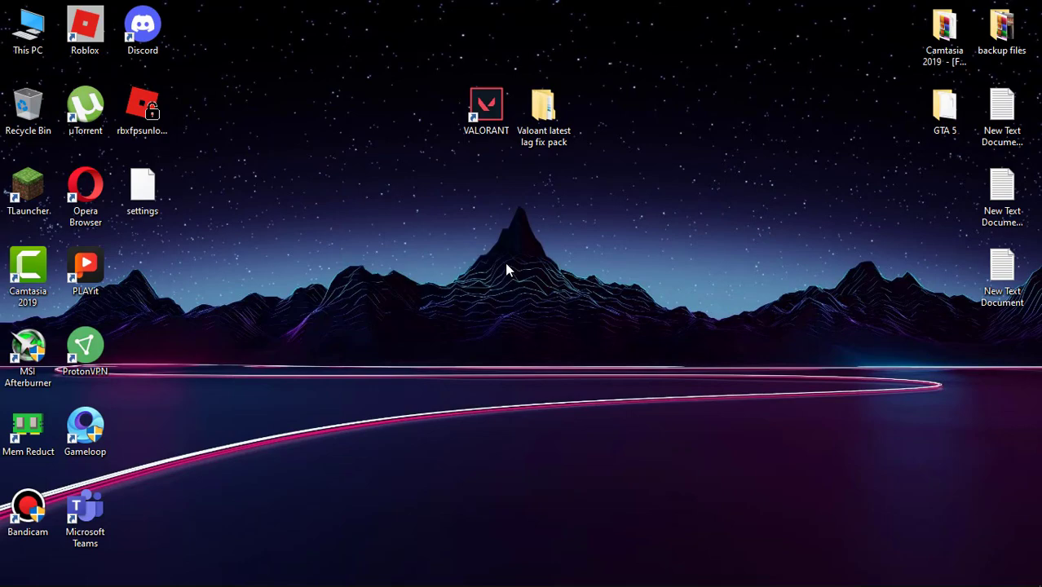
Step: Open Gaming settings and toggle Xbox Game Bar on, then back off
click(20, 576)
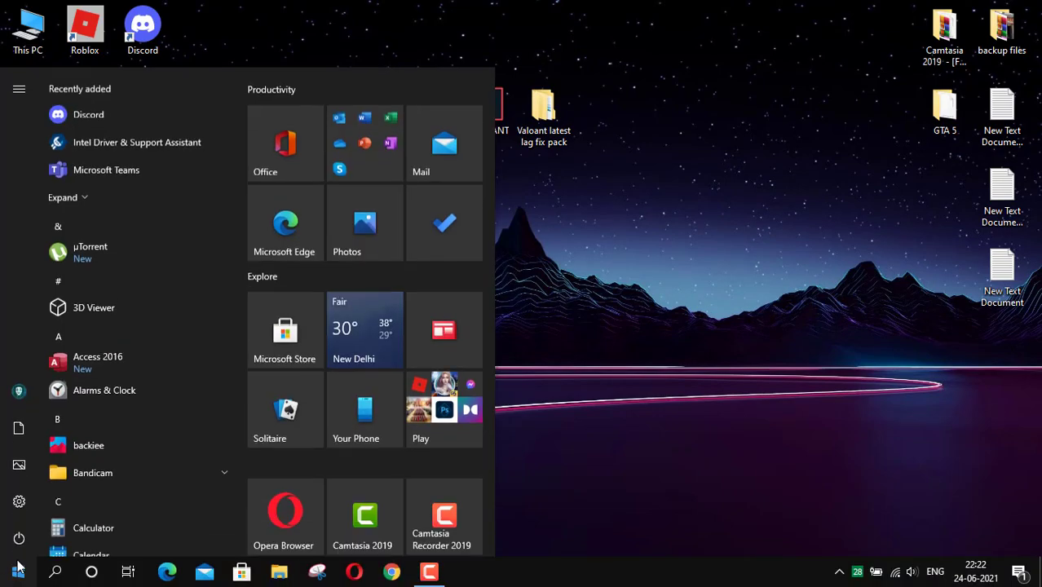
click(27, 504)
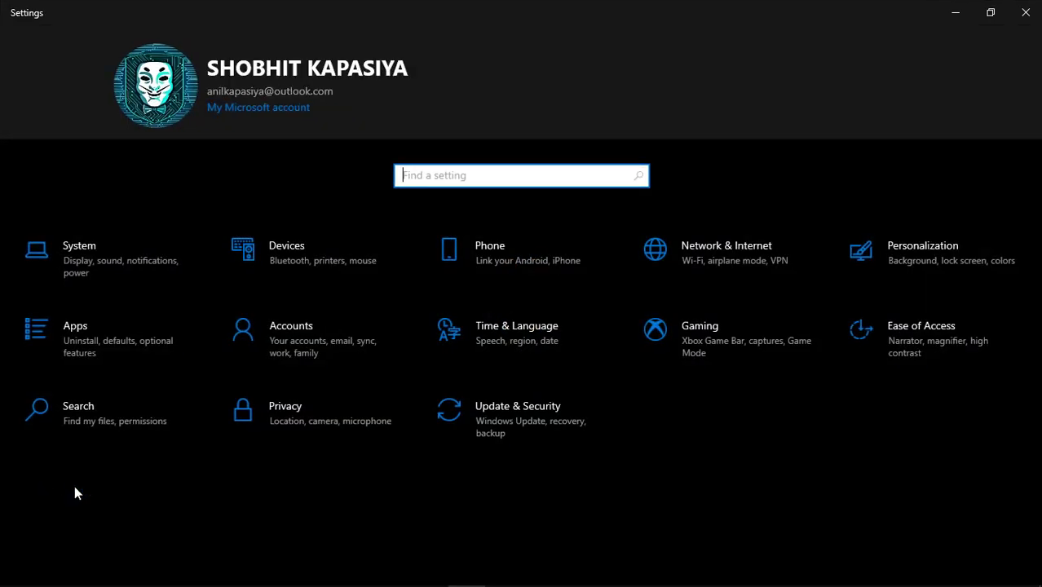
click(685, 336)
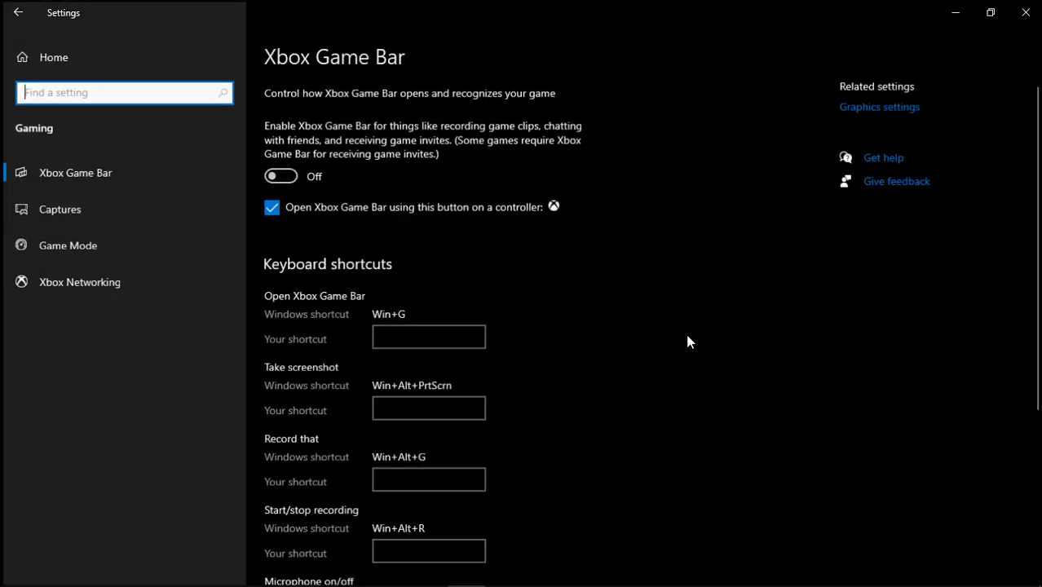
click(333, 179)
click(274, 175)
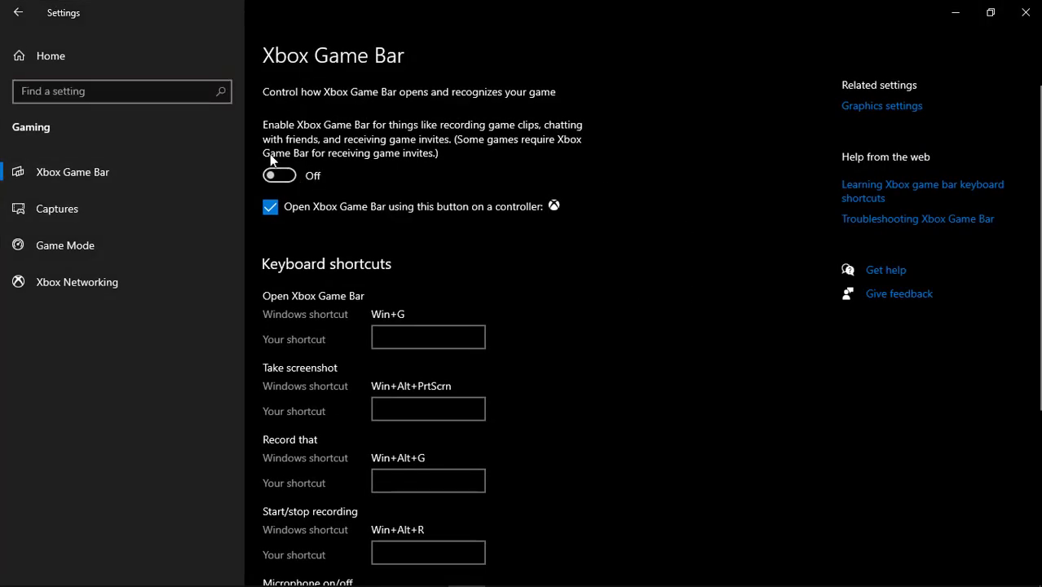
click(61, 248)
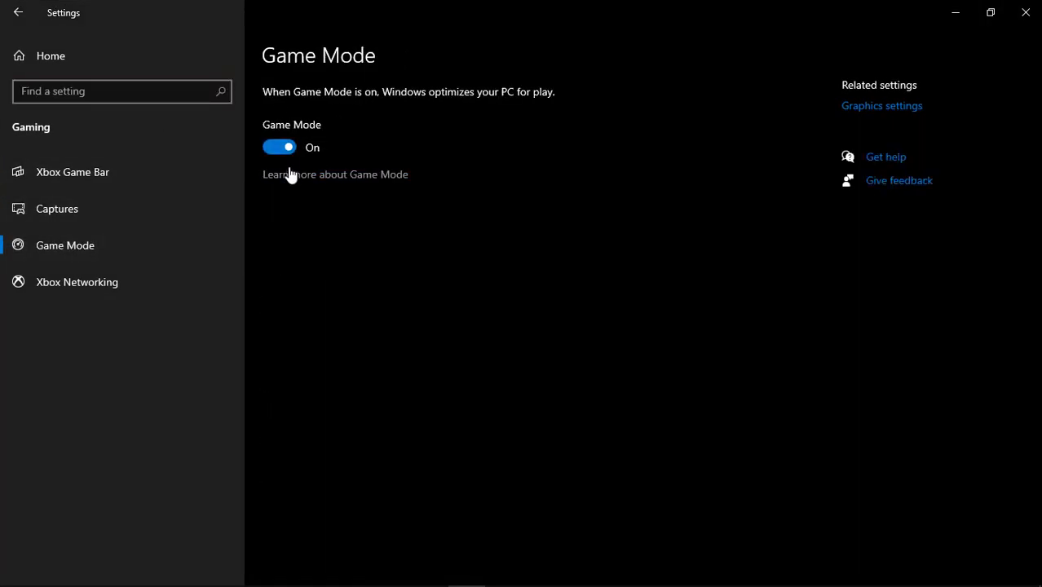
Step: Add VALORANT.exe from E:\games\Riot Games\VALORANT\live to the graphics preference list
click(884, 107)
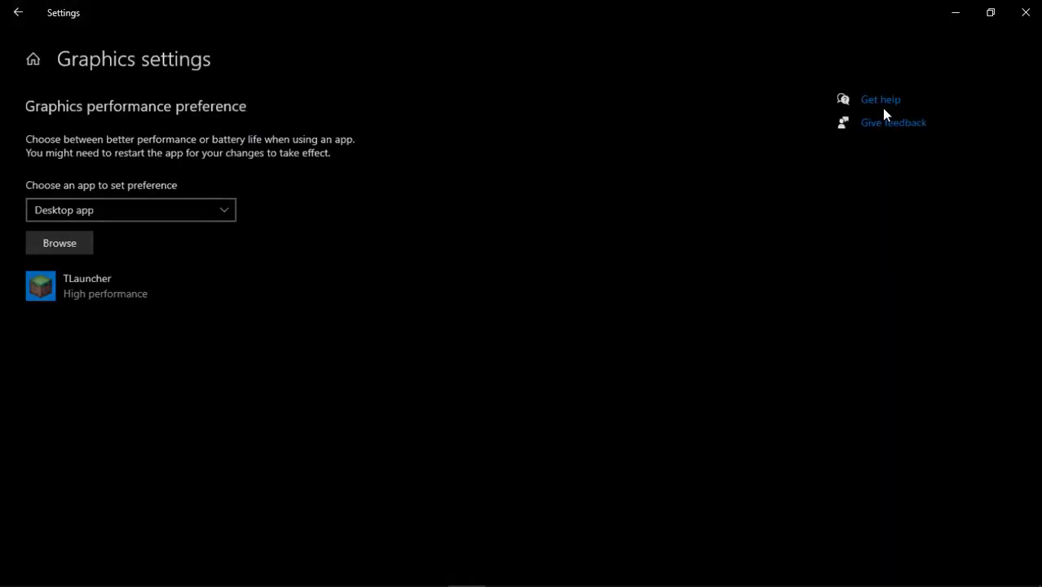
click(78, 246)
double_click(255, 239)
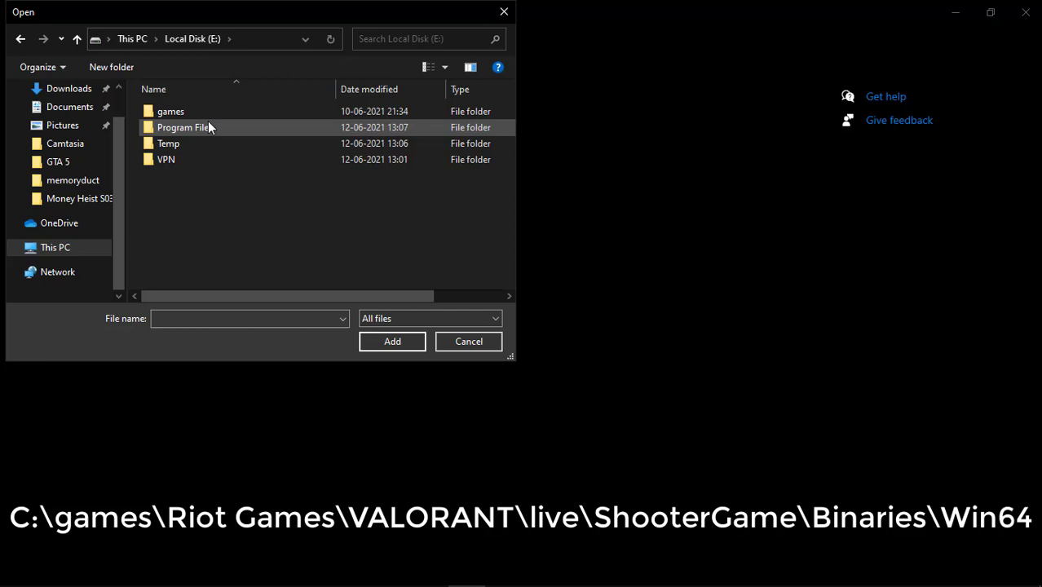
double_click(203, 116)
double_click(246, 113)
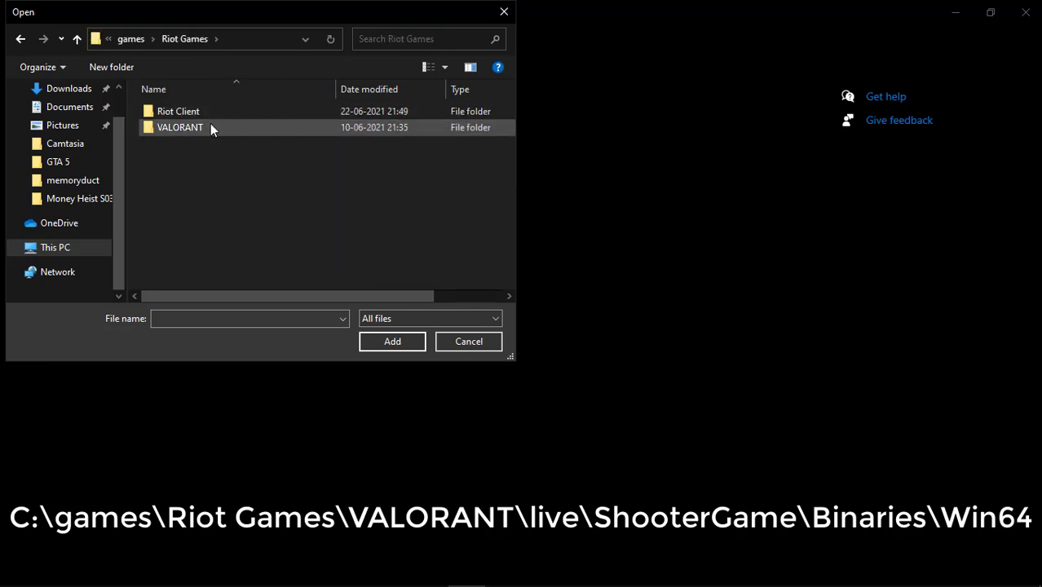
double_click(211, 124)
double_click(202, 109)
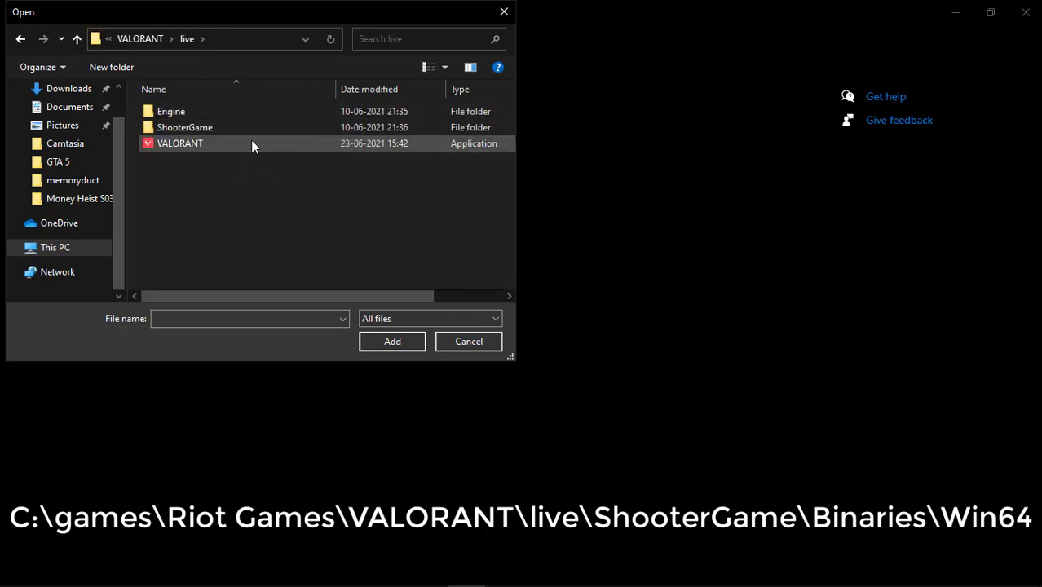
click(198, 144)
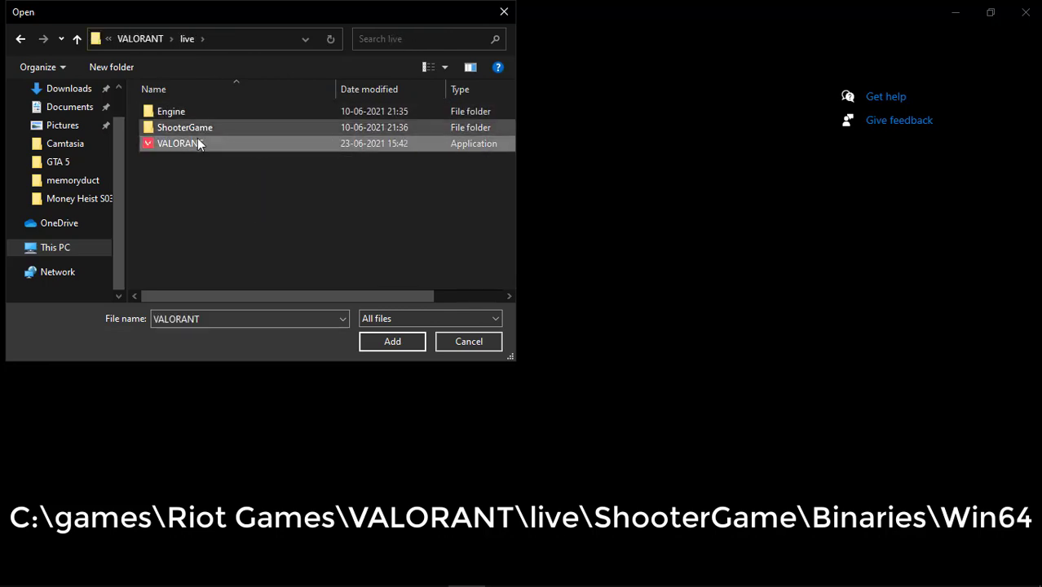
click(397, 346)
Step: Set VALORANT's graphics preference to High performance and save it
click(261, 349)
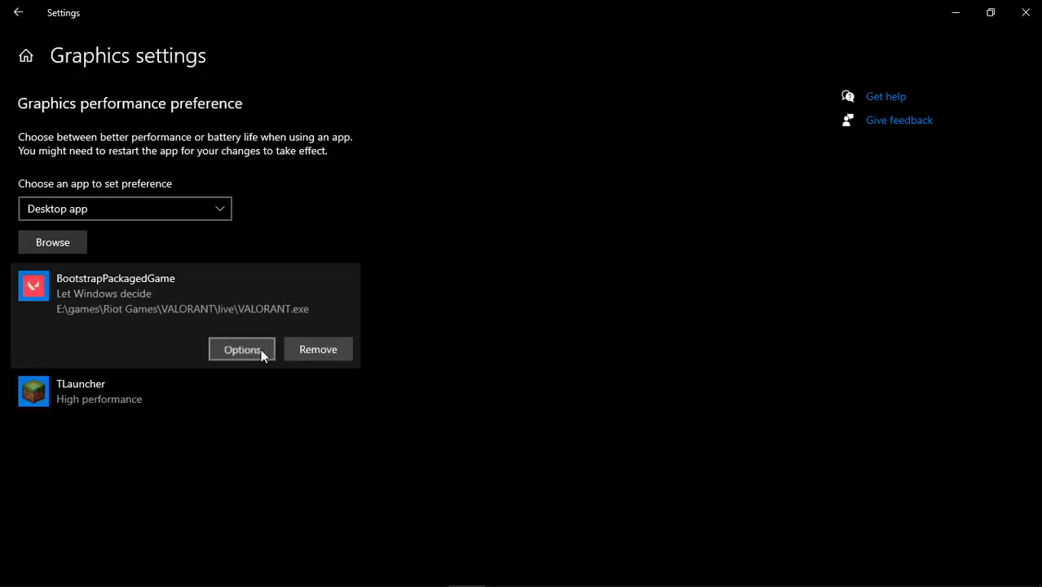
click(398, 329)
click(445, 383)
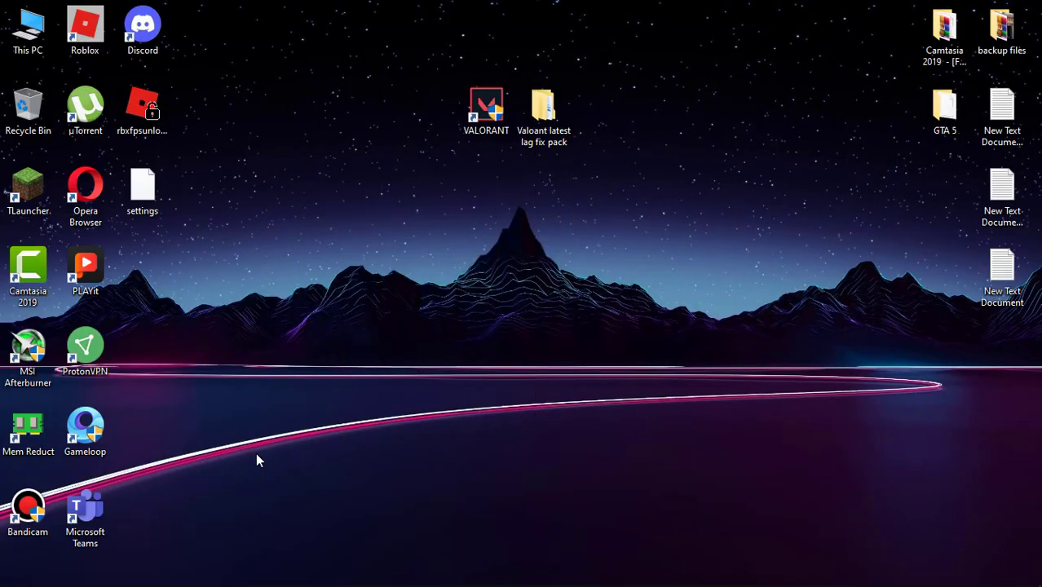
Step: Launch msconfig and limit the boot's number of processors to 4
key(super+r)
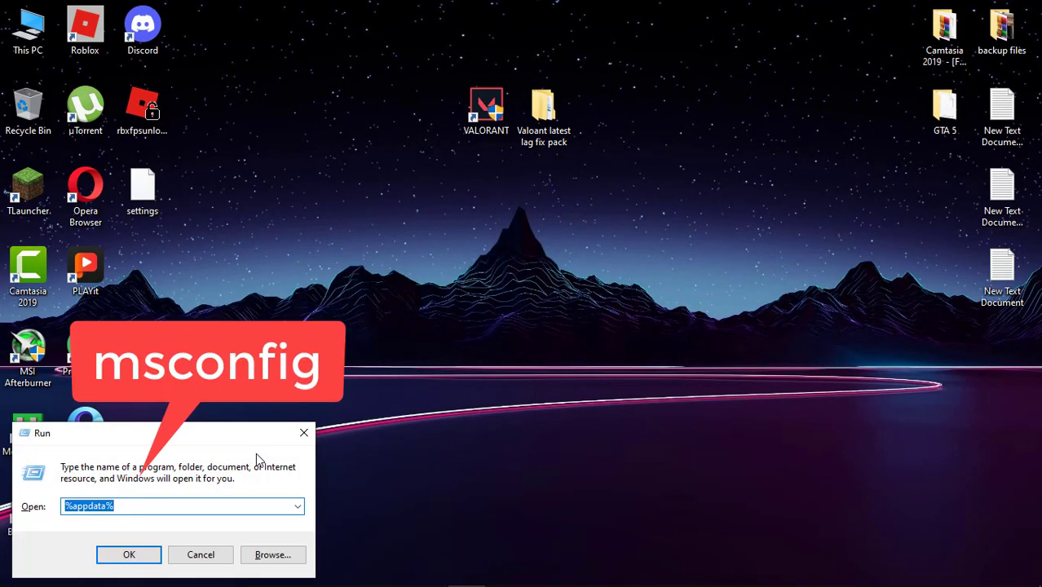
text(ms)
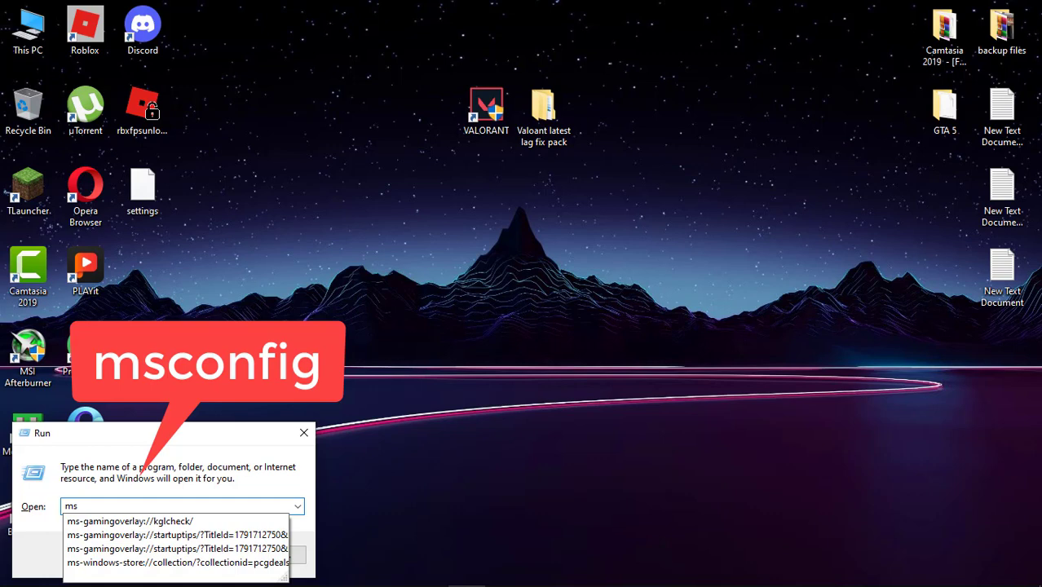
text(config)
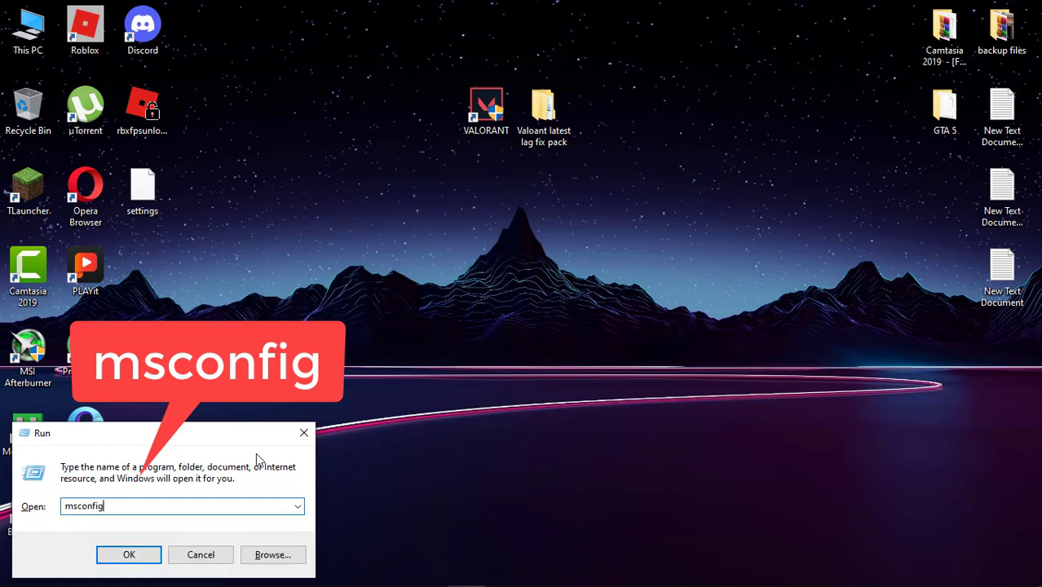
key(Return)
click(385, 295)
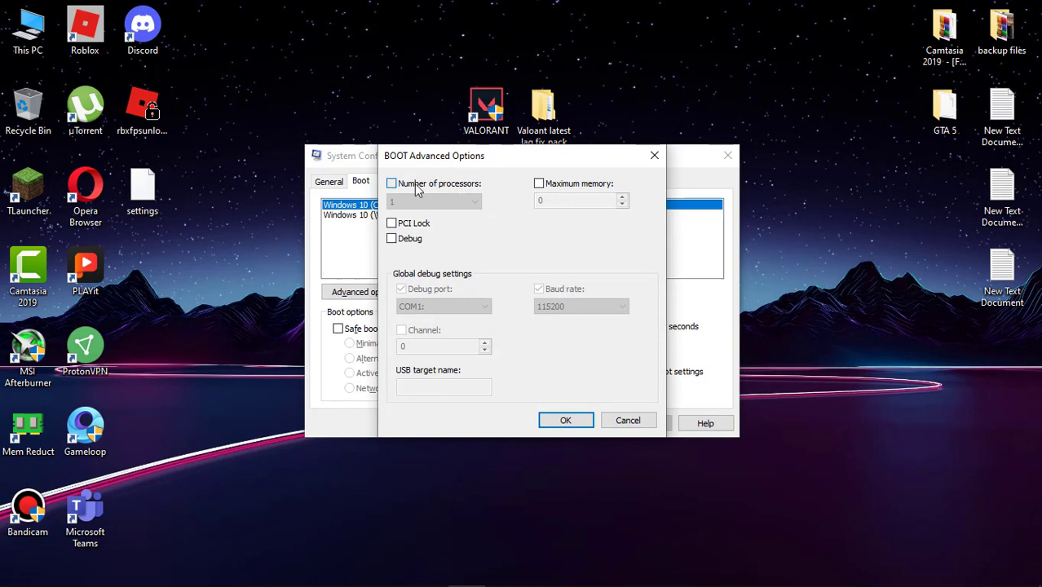
click(392, 184)
click(475, 202)
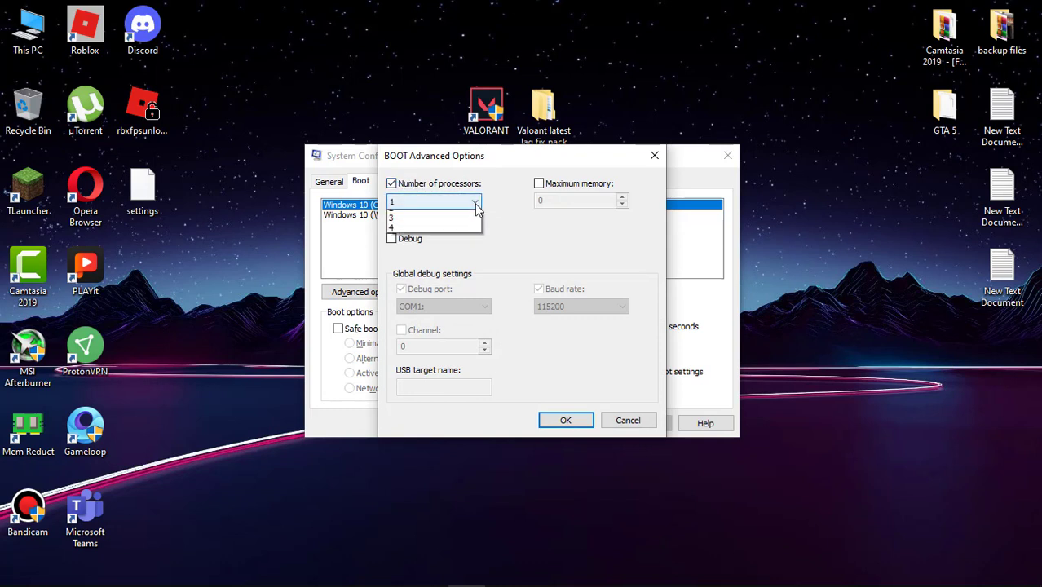
click(436, 245)
click(437, 201)
click(434, 245)
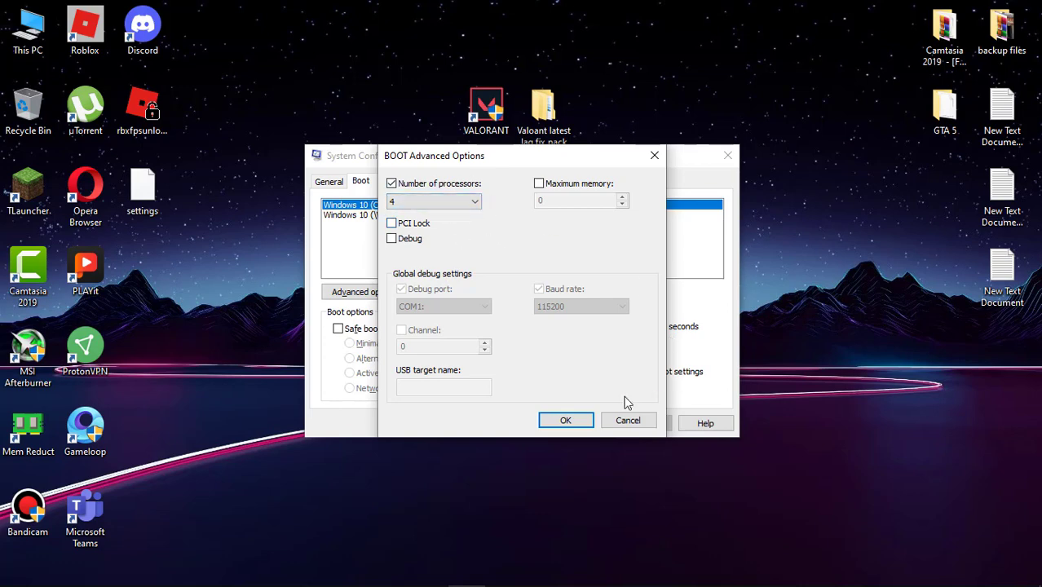
click(565, 420)
Step: Apply the boot change and exit System Configuration without restarting
click(645, 424)
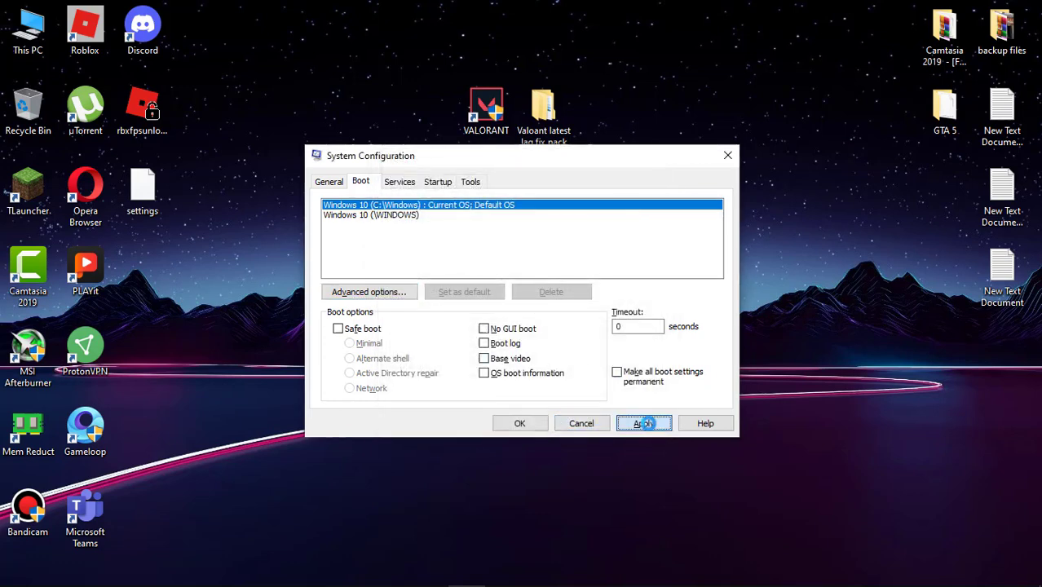
click(538, 425)
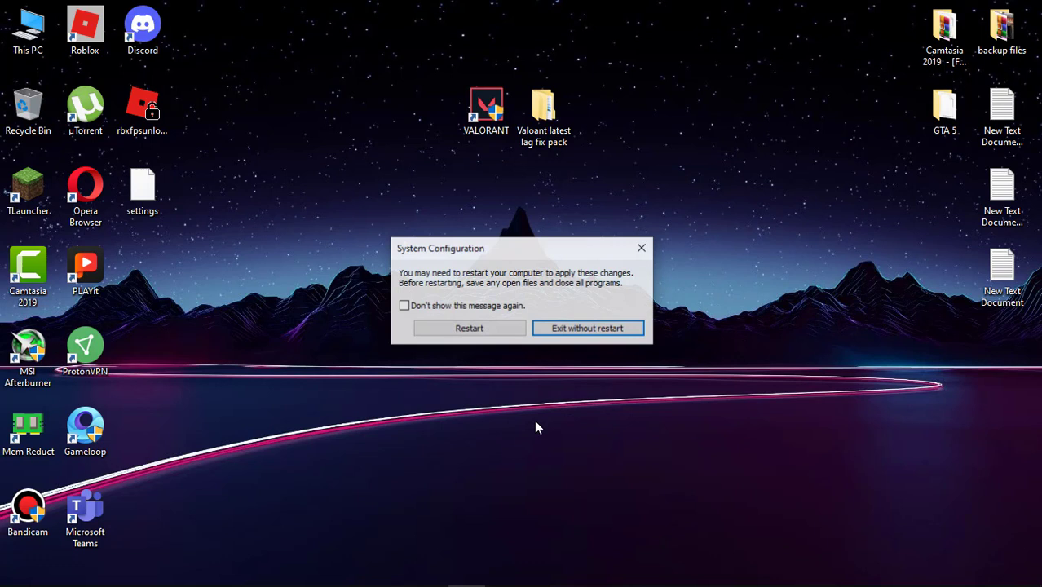
click(581, 330)
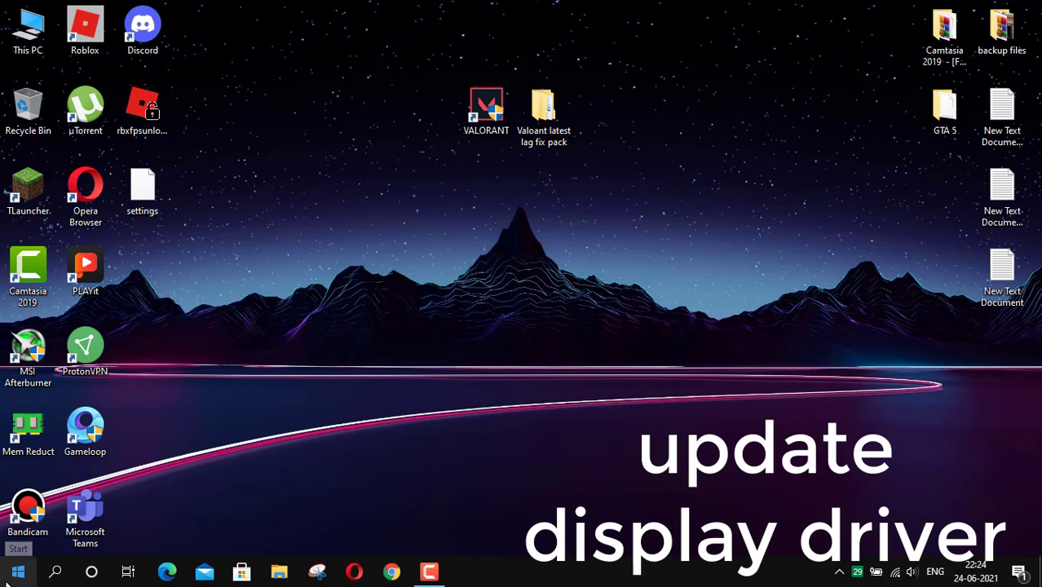
Step: Search automatically for a newer Intel(R) HD Graphics 4000 driver in Device Manager
right_click(5, 581)
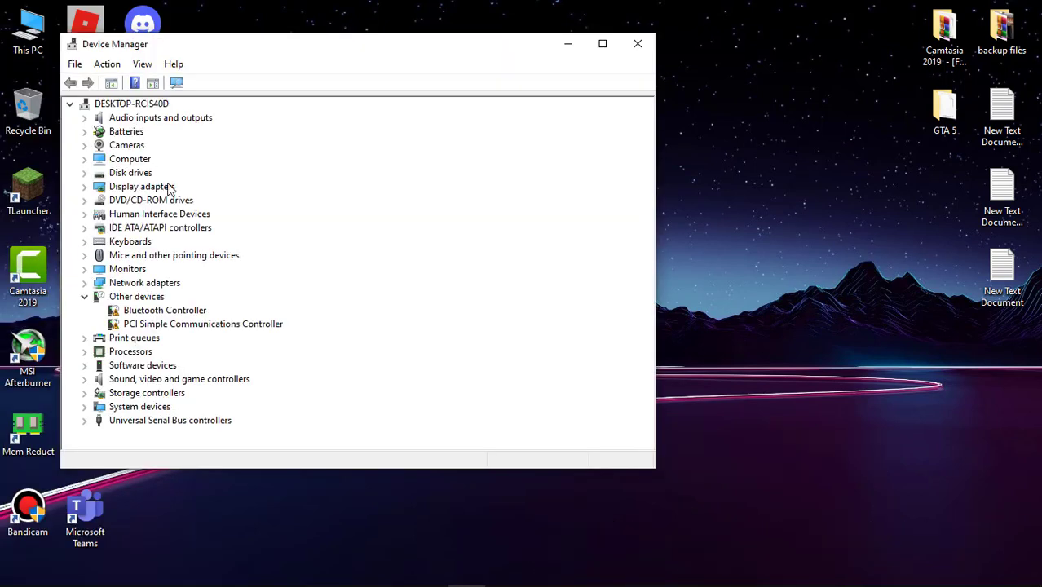
click(85, 188)
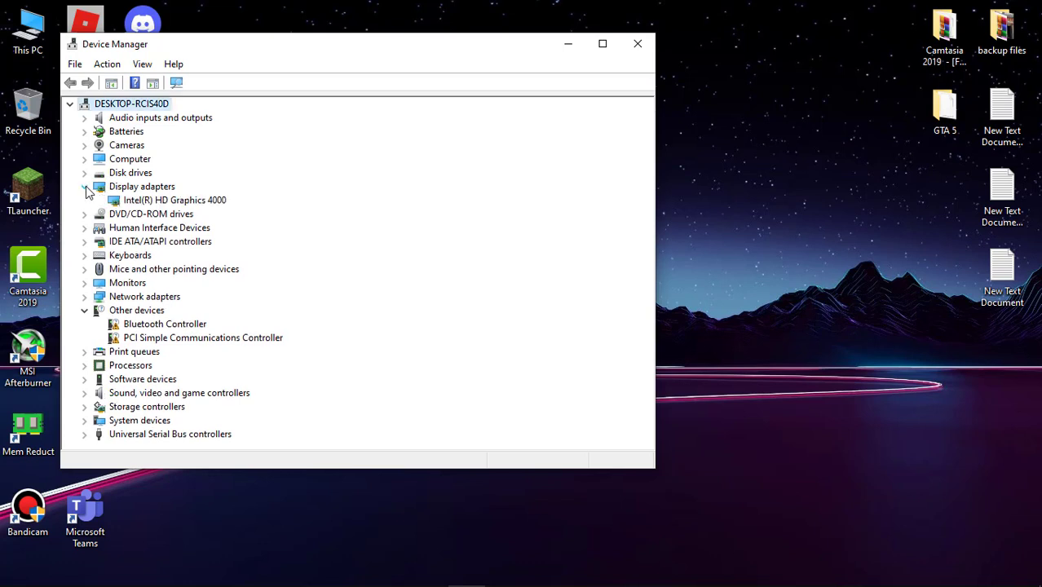
click(158, 202)
right_click(167, 200)
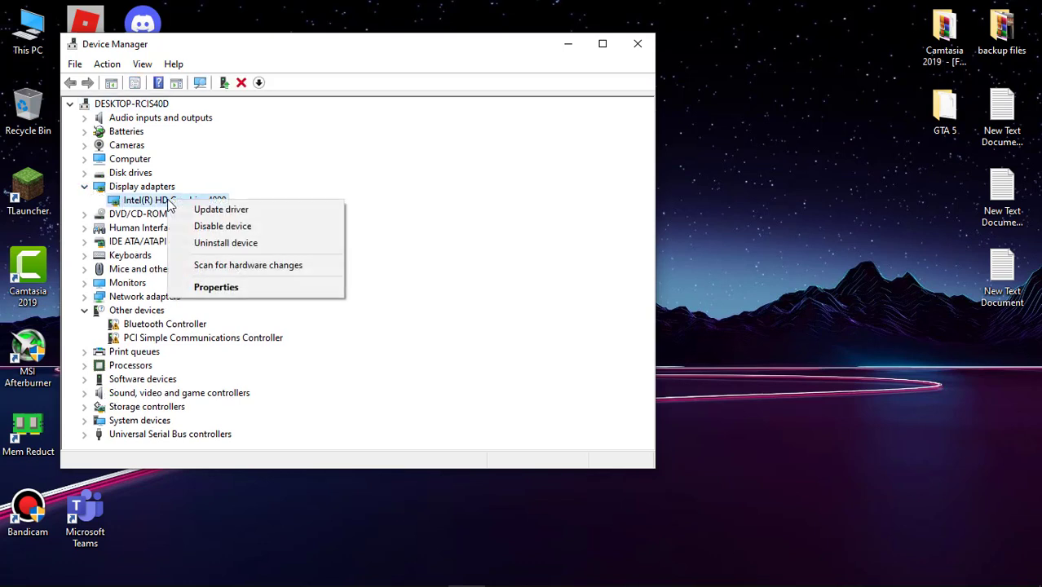
click(214, 209)
click(258, 223)
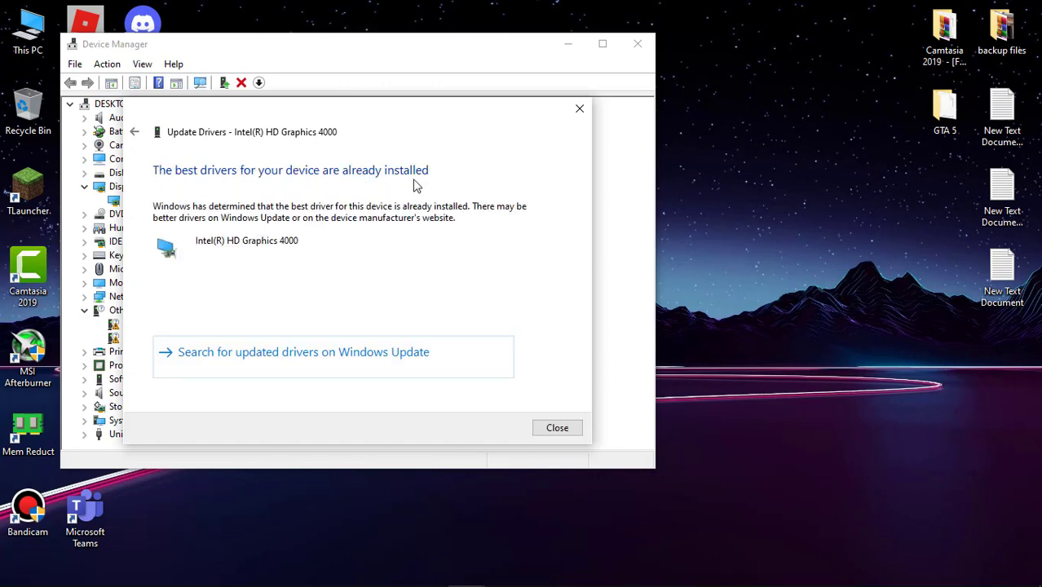
Step: Close the driver update window and Device Manager, and open the Valoant latest lag fix pack folder
click(571, 431)
click(638, 44)
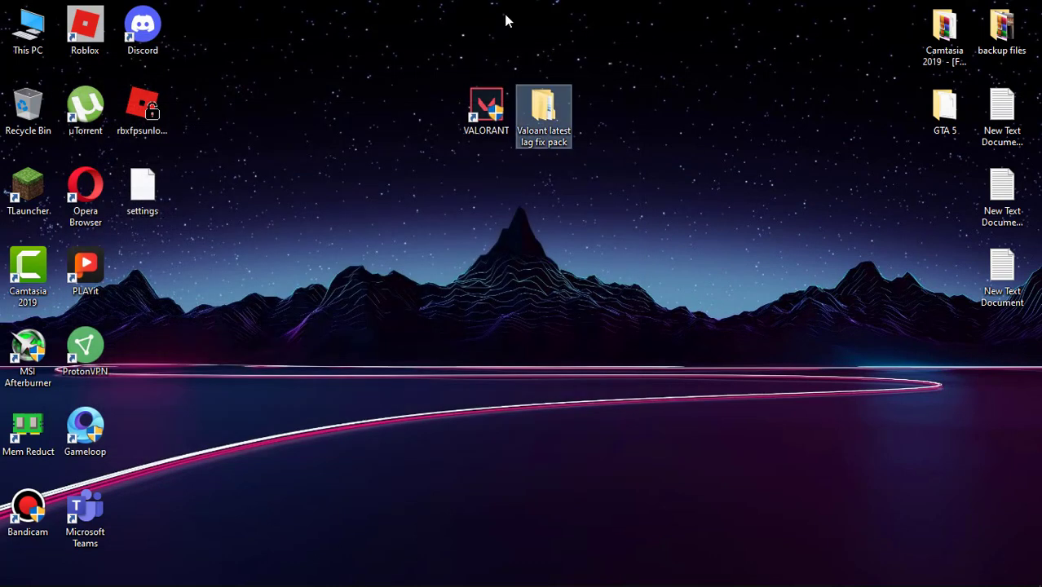
click(553, 115)
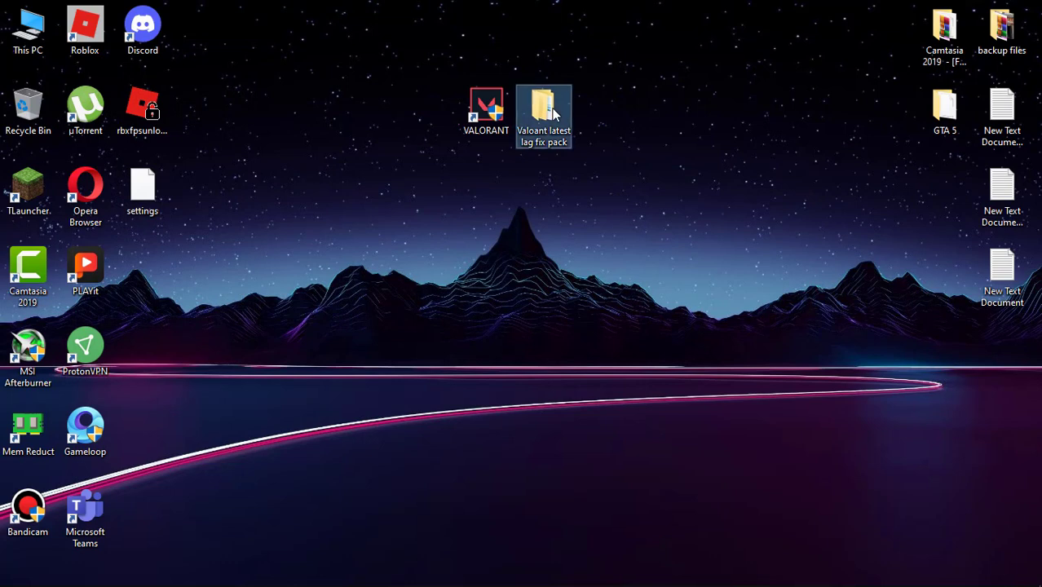
double_click(554, 114)
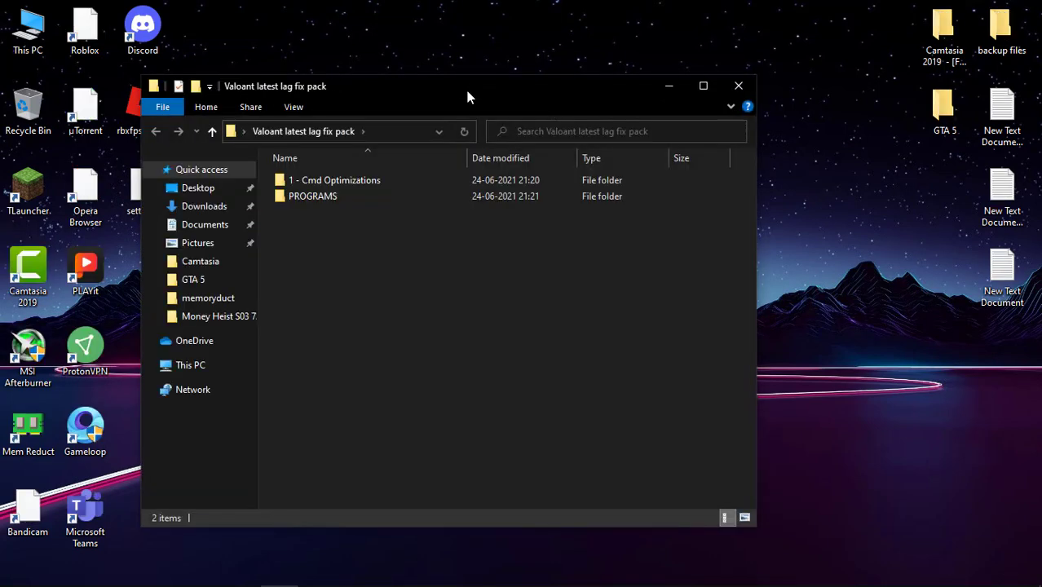
drag(463, 91, 630, 66)
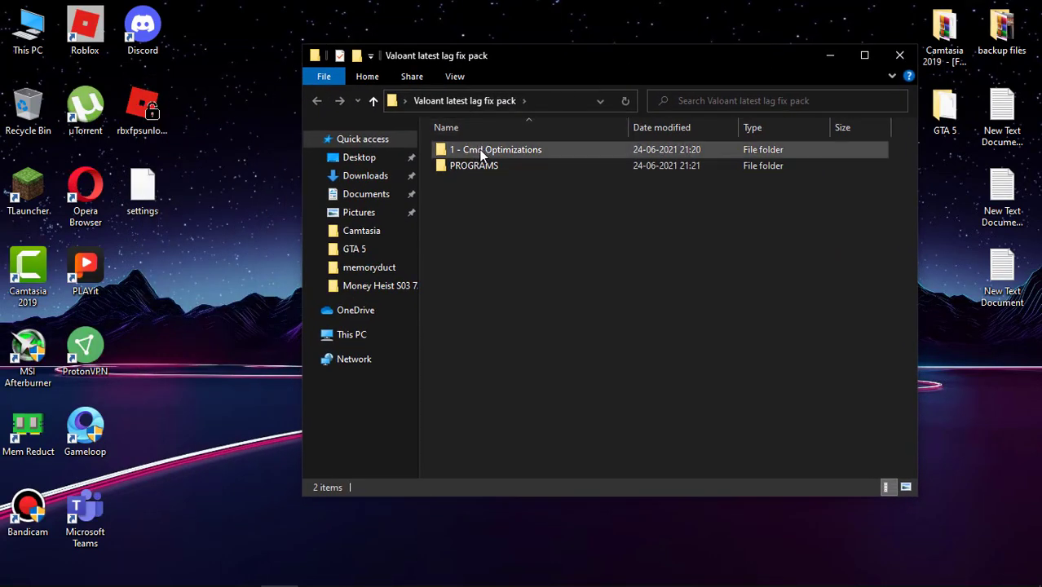
Step: Run the Cache Cleaner batch file in 1 - Cmd Optimizations as administrator
double_click(483, 152)
right_click(477, 152)
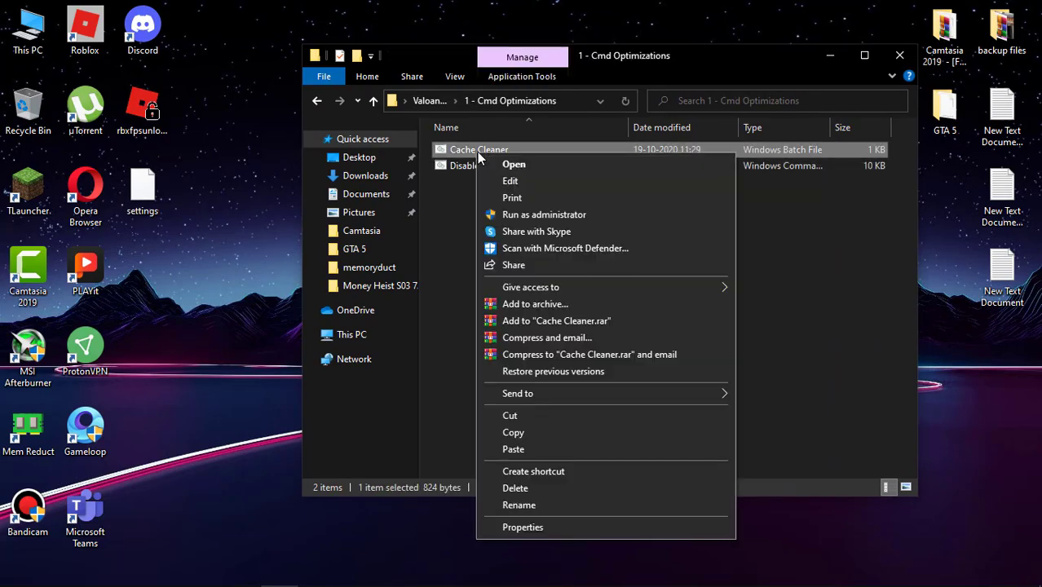
click(522, 215)
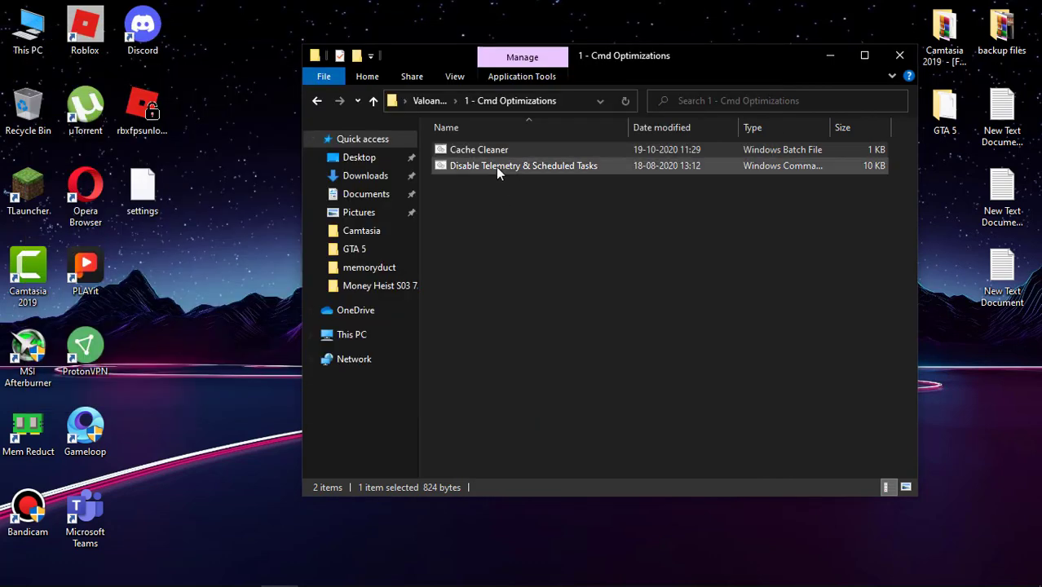
Step: Run the Disable Telemetry & Scheduled Tasks script as administrator and return to the parent folder
double_click(488, 167)
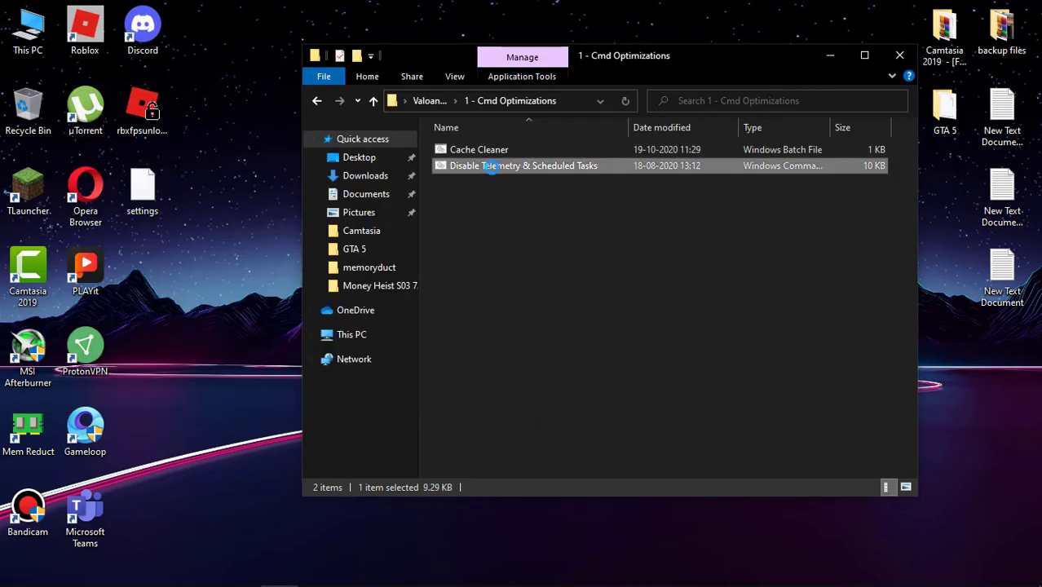
right_click(491, 166)
click(554, 229)
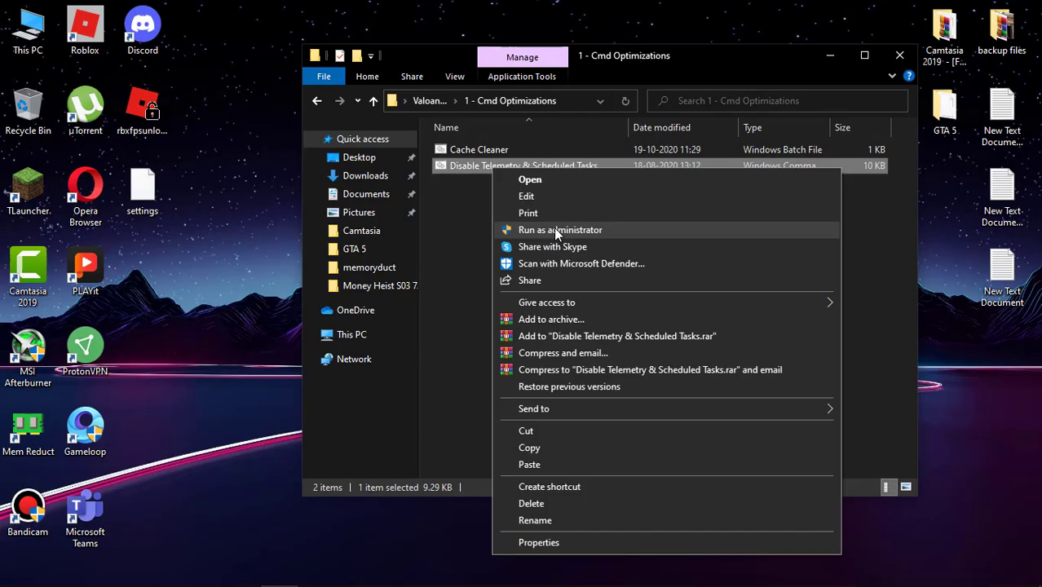
click(554, 229)
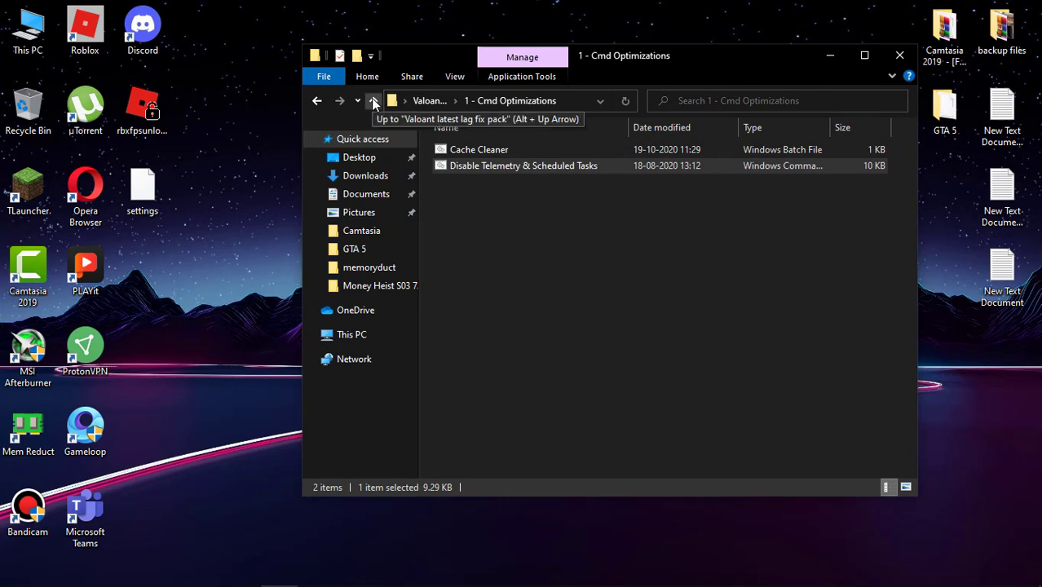
click(372, 100)
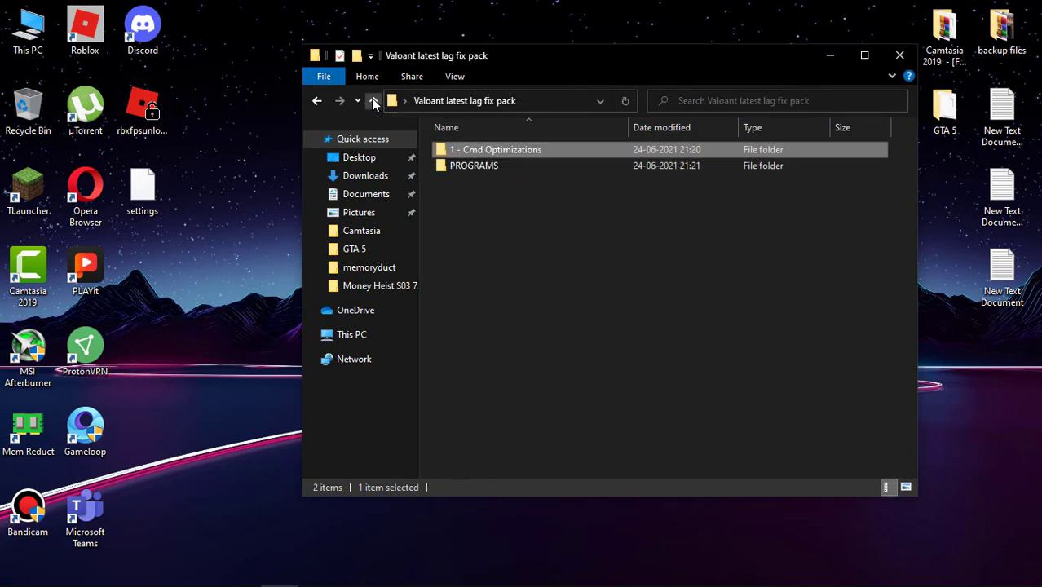
Step: Launch Intelligent standby list cleaner from PROGRAMS > ISLC v1.0.2.2
double_click(506, 167)
double_click(496, 153)
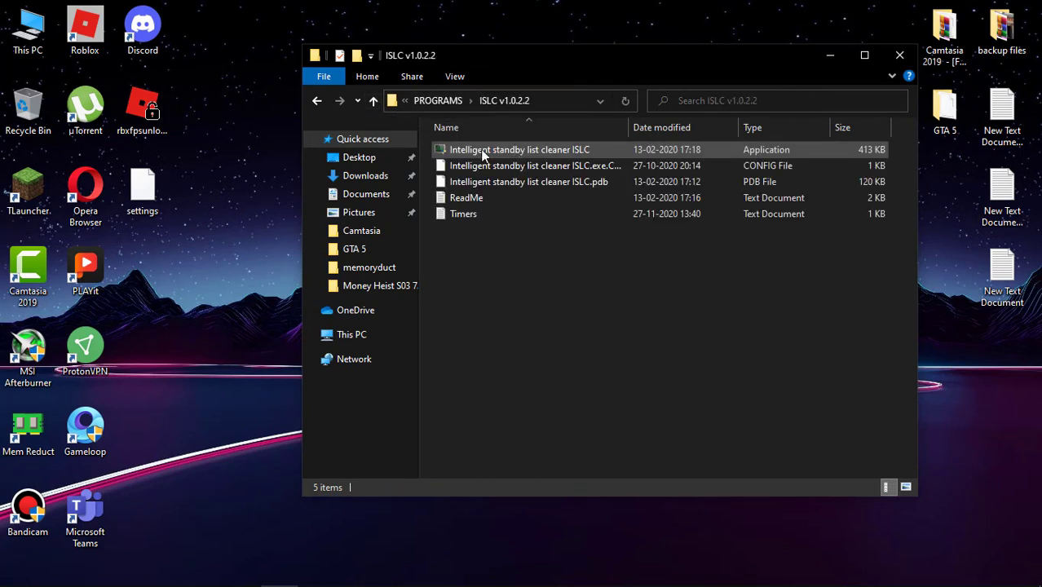
click(493, 150)
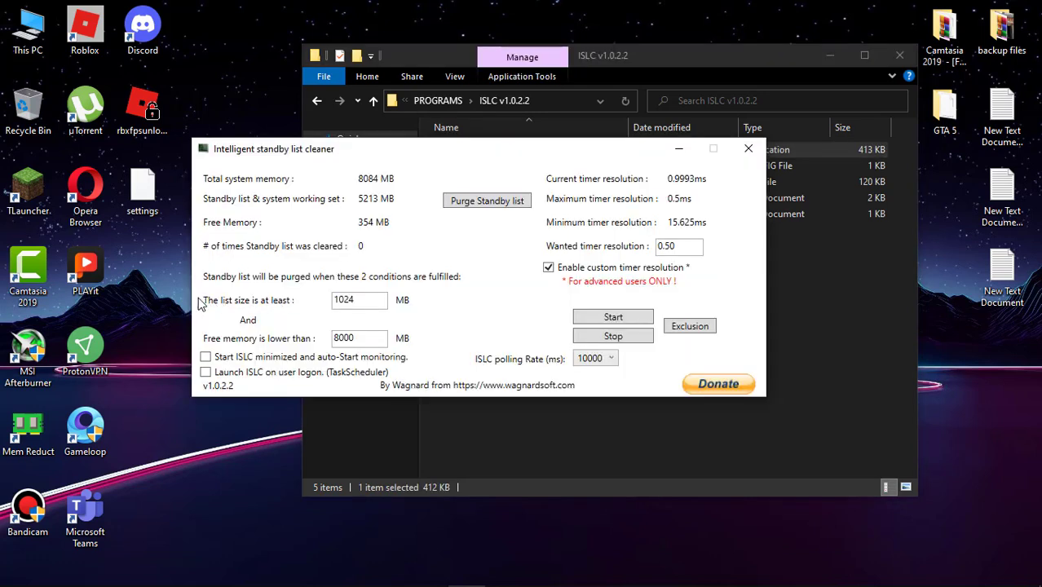
Step: Set free memory to 4096 MB, keep 1024 MB, 0.50 resolution and 10000 ms polling, and start
click(360, 302)
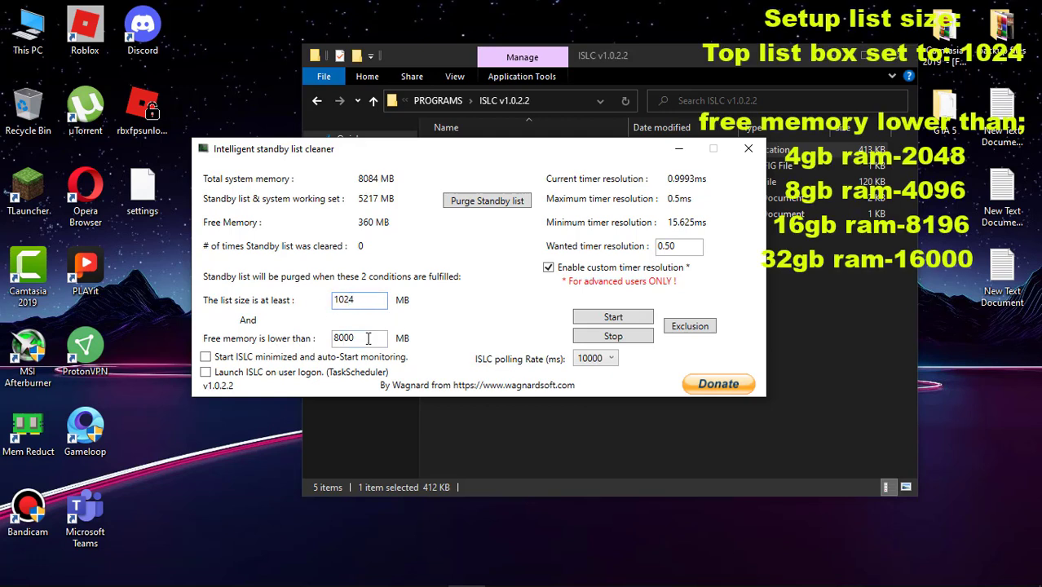
drag(369, 337, 327, 346)
text(4096)
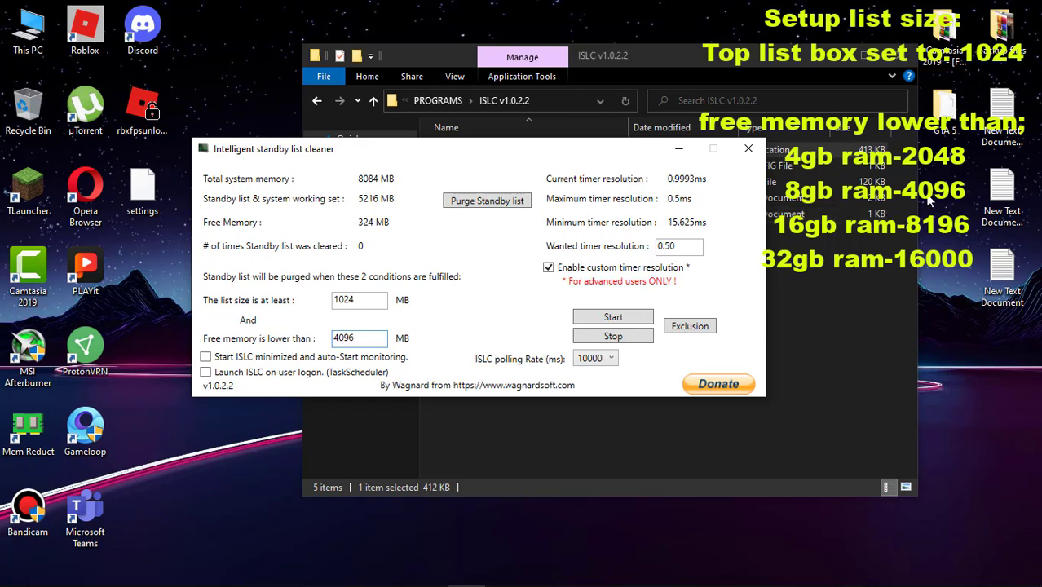
click(661, 247)
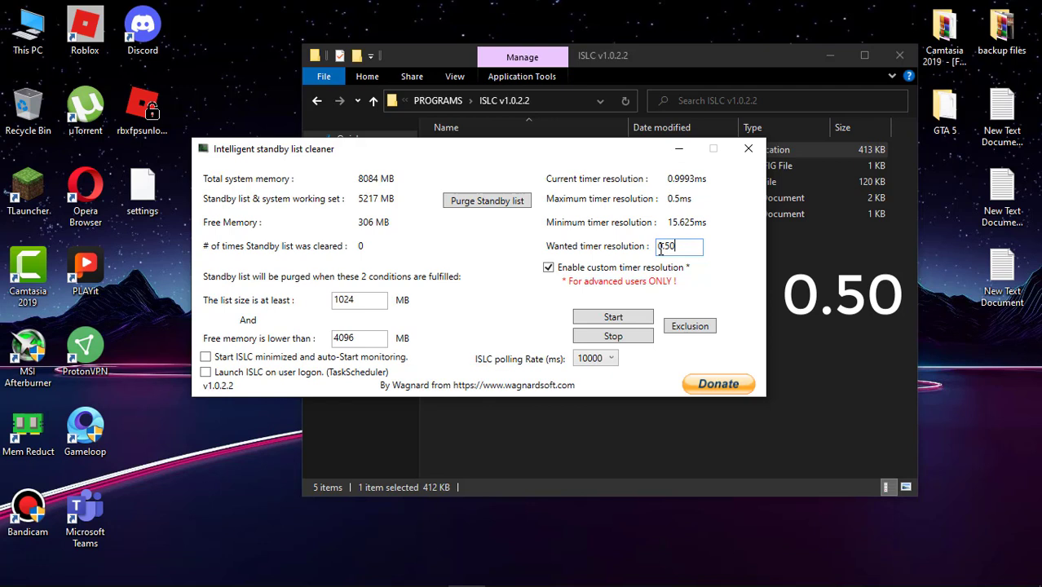
click(548, 268)
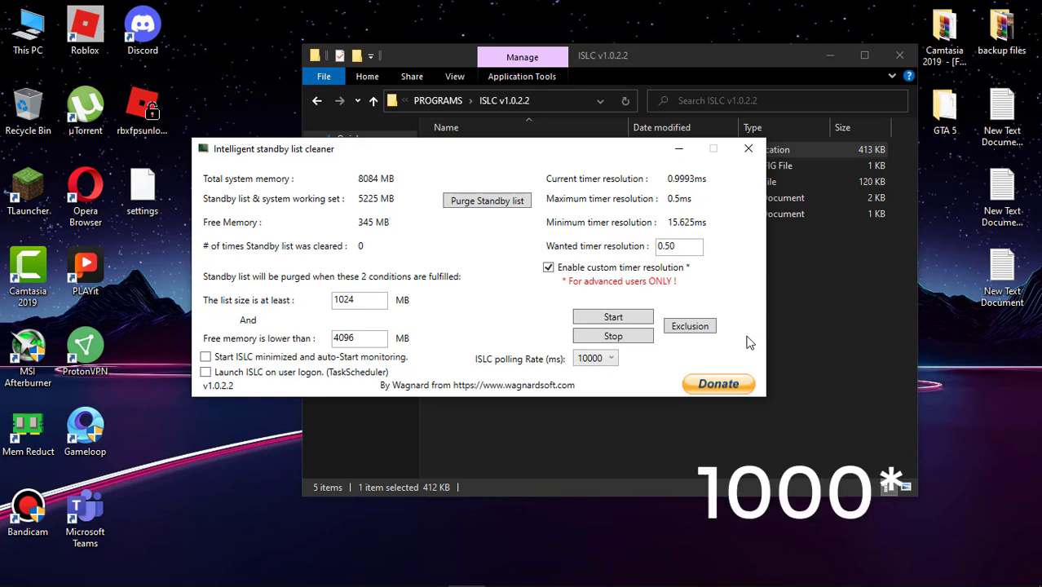
click(606, 360)
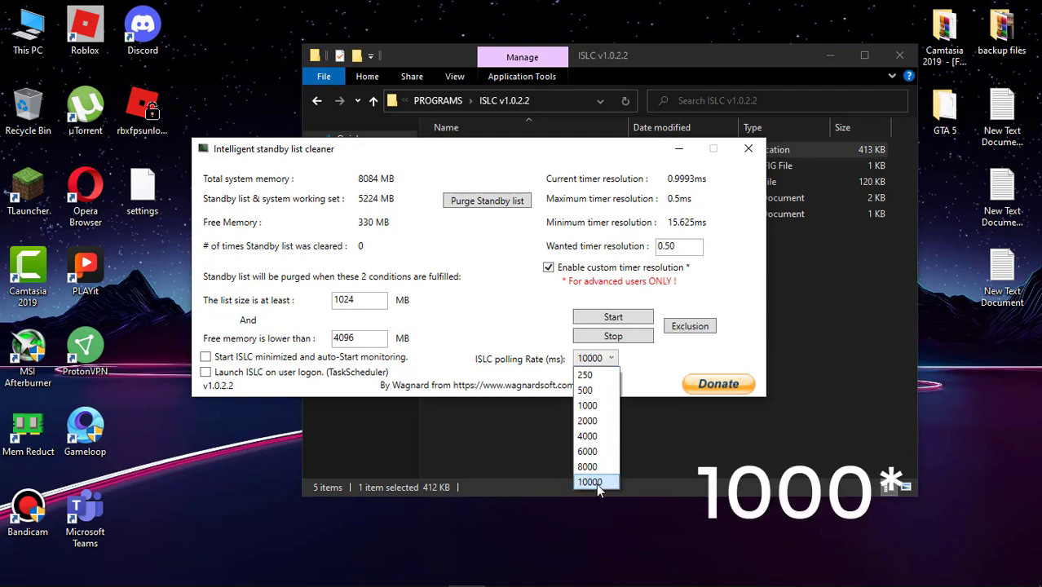
click(601, 491)
click(620, 316)
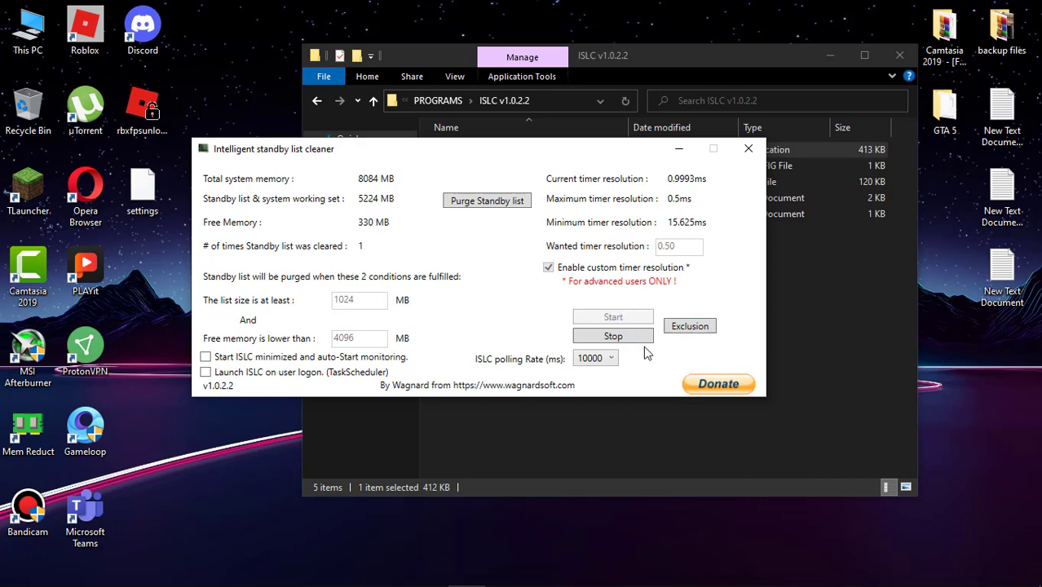
Step: Minimize ISLC and launch memreduct-3.3.5-setup from the memoryduct folder
click(679, 150)
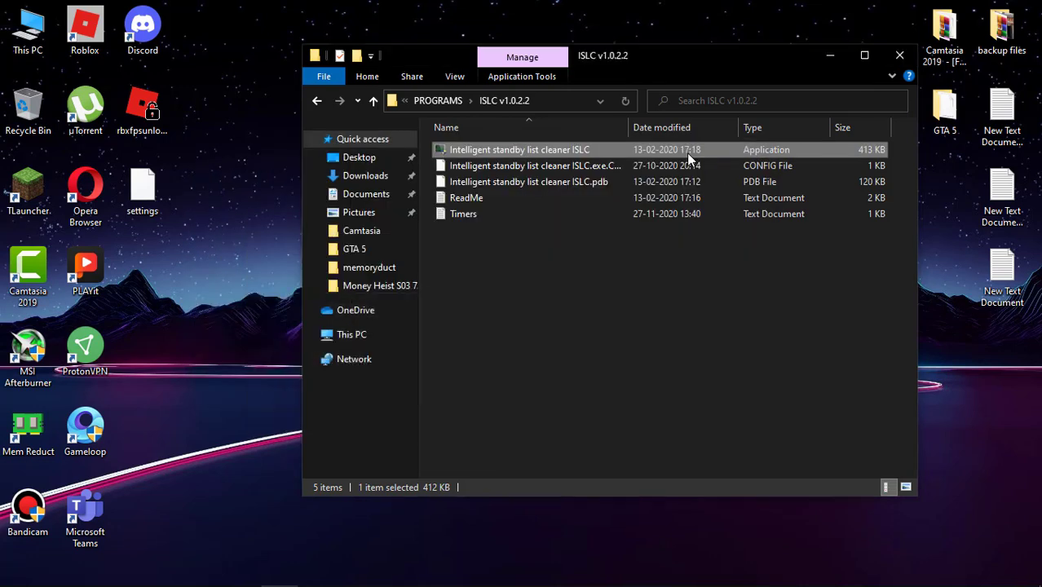
click(372, 100)
double_click(535, 166)
double_click(492, 153)
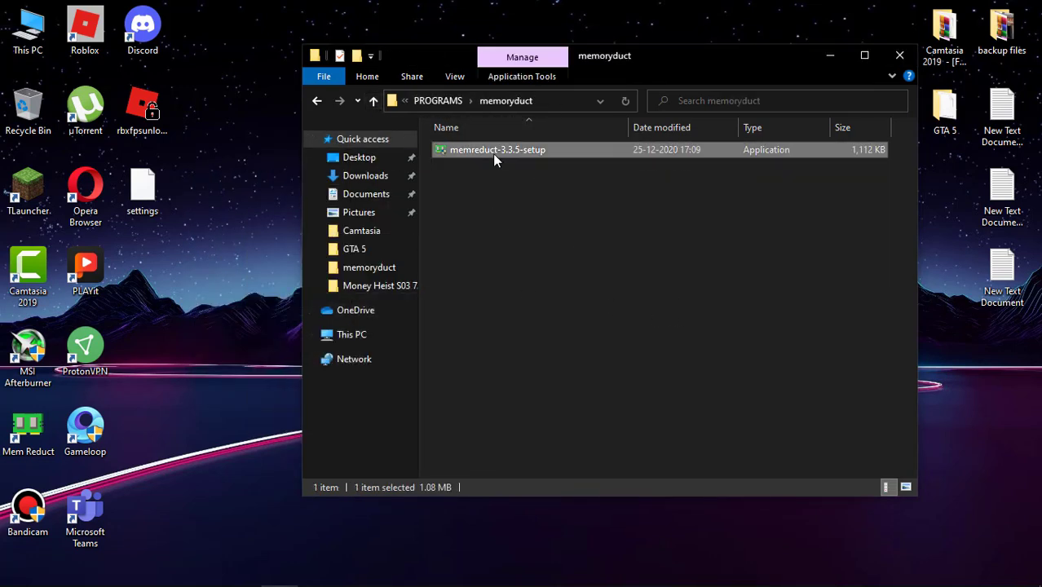
Step: Install Mem Reduct 3.3.5 with default options and decline the update check
click(608, 424)
click(610, 423)
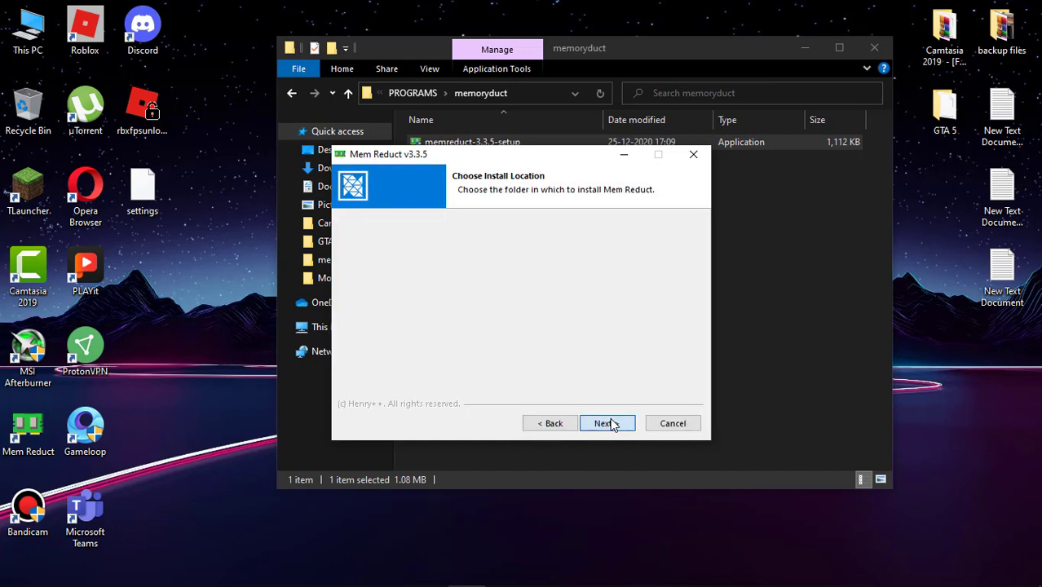
click(611, 424)
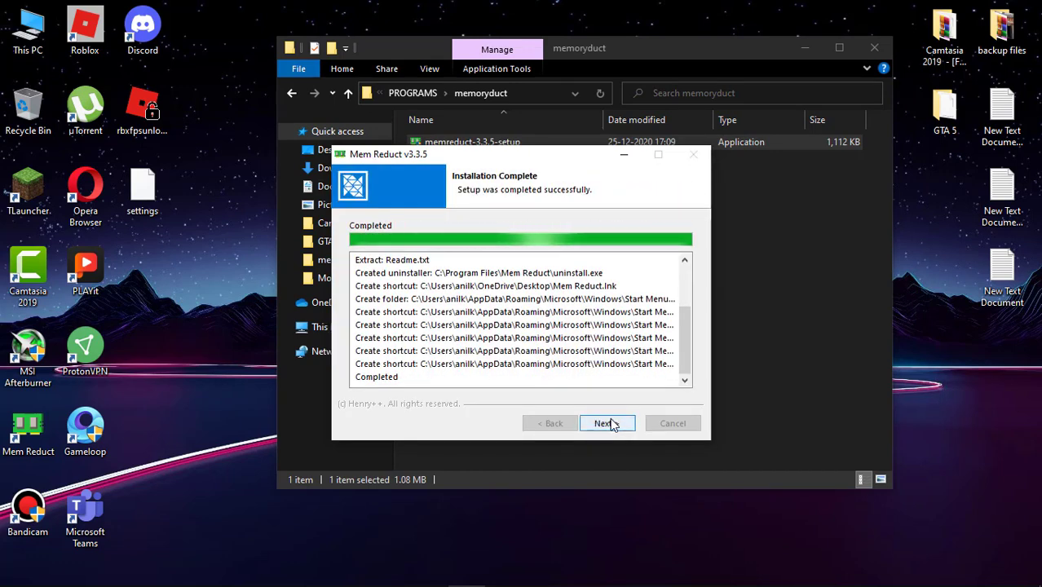
click(622, 425)
click(614, 423)
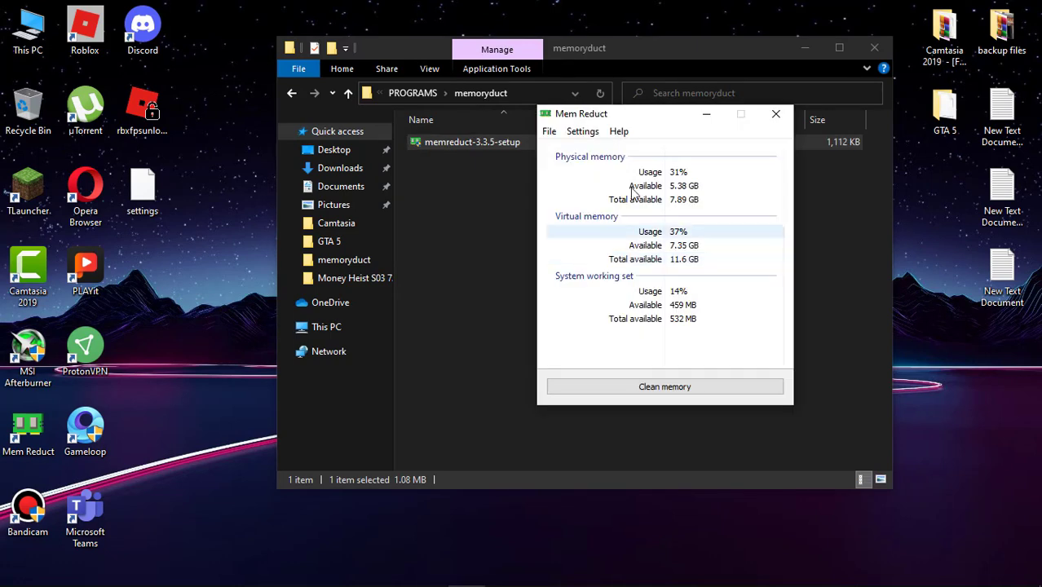
drag(641, 114, 589, 112)
click(718, 299)
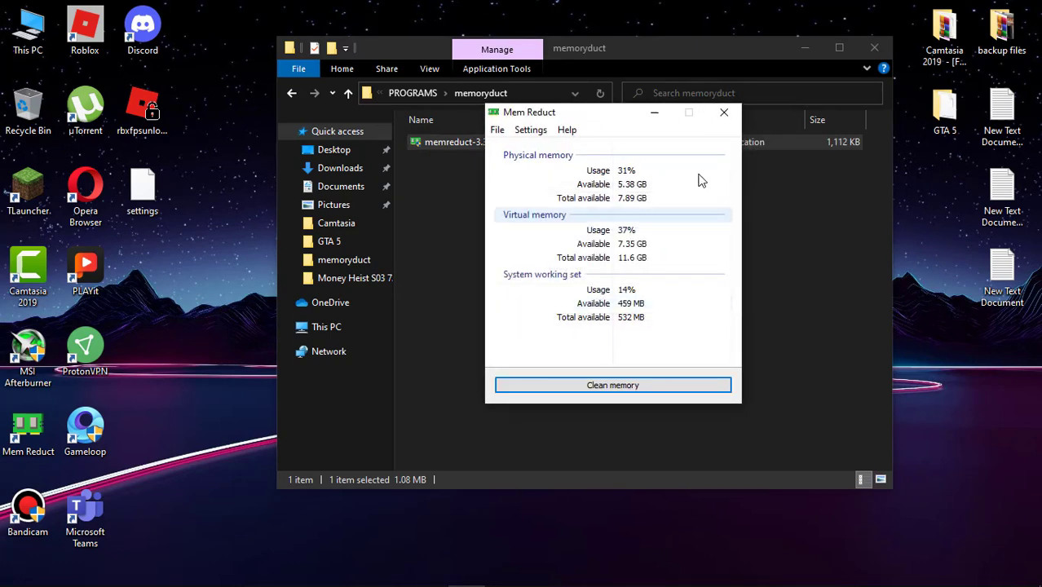
click(497, 130)
Step: Close Mem Reduct settings, clean memory to release 575 MB, and sort Task Manager by Memory
click(514, 144)
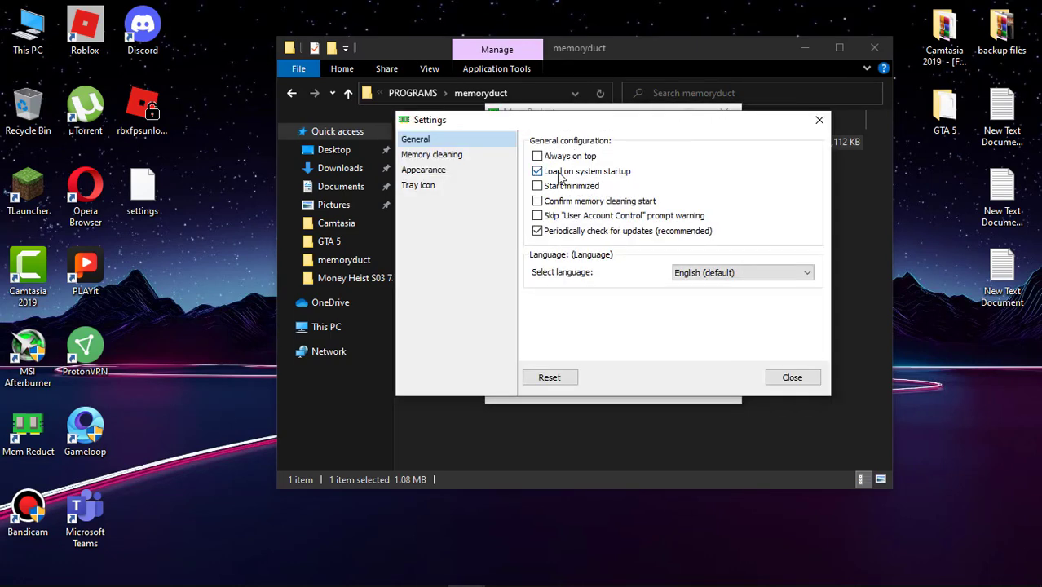
click(793, 378)
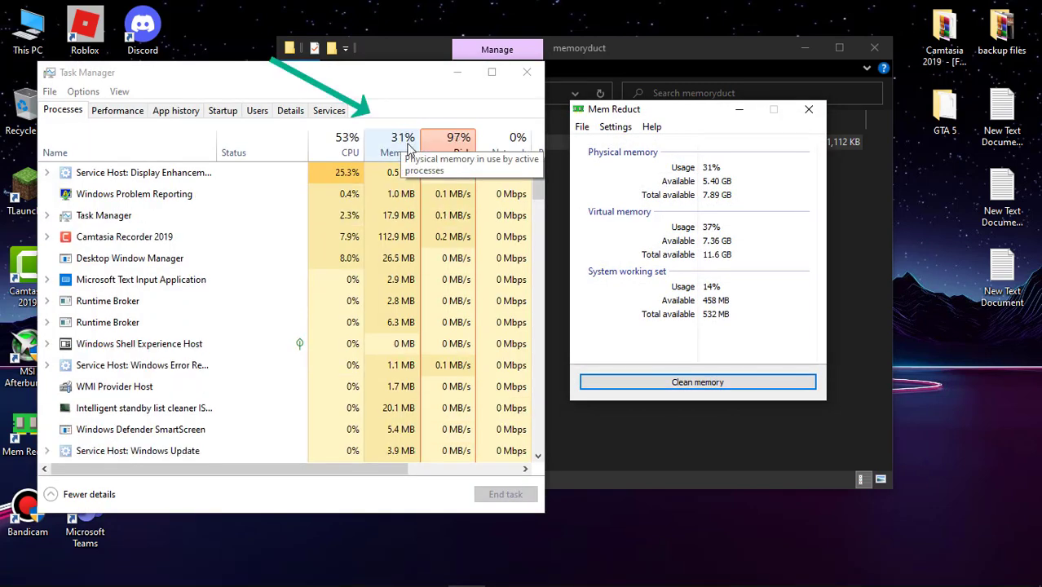
click(710, 382)
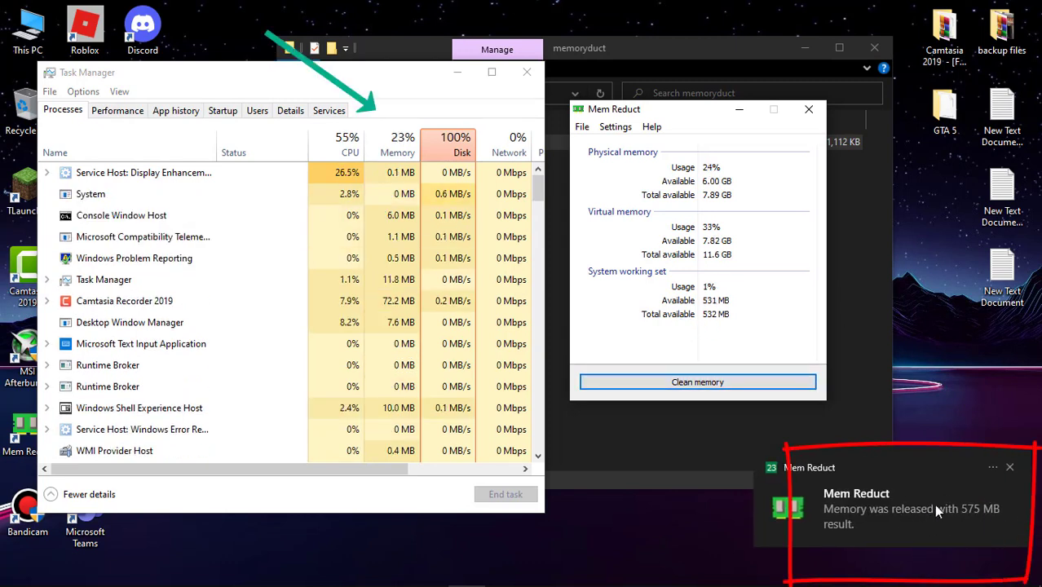
click(395, 147)
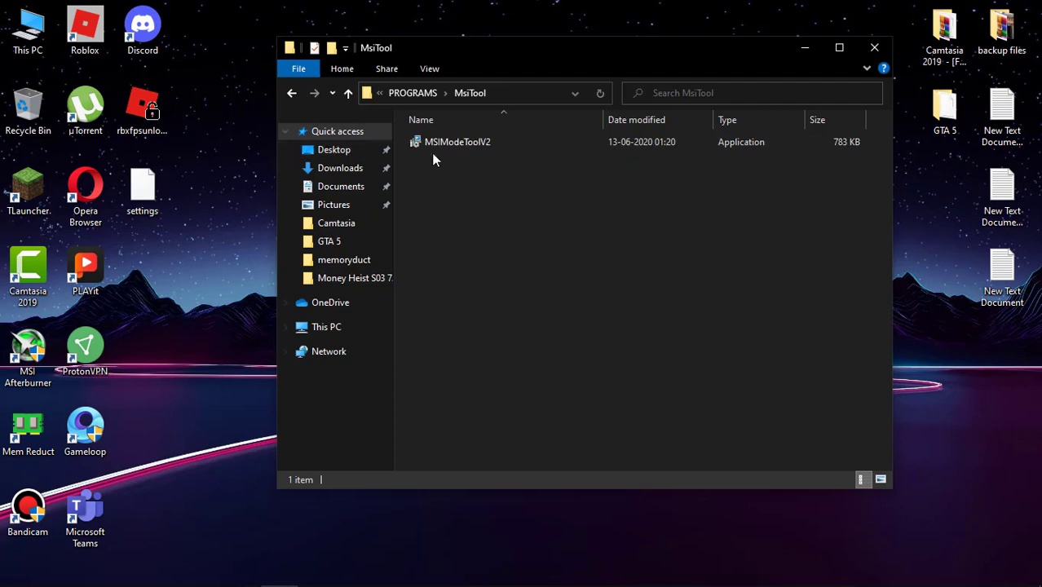
Step: Run MSIModeToolV2 as administrator, set Intel(R) HD Graphics 4000 priority to High, apply, and close
click(432, 142)
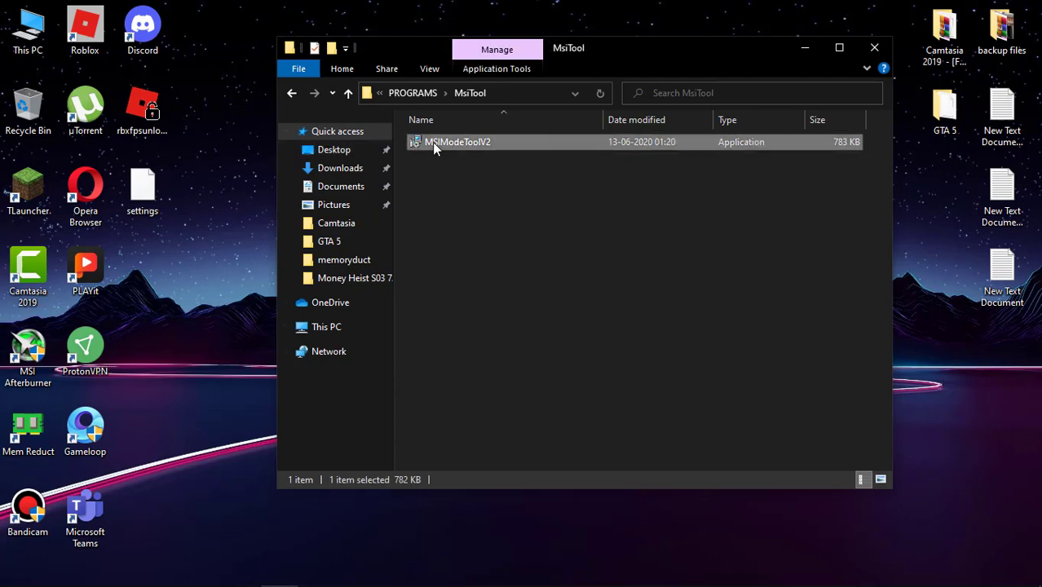
right_click(433, 143)
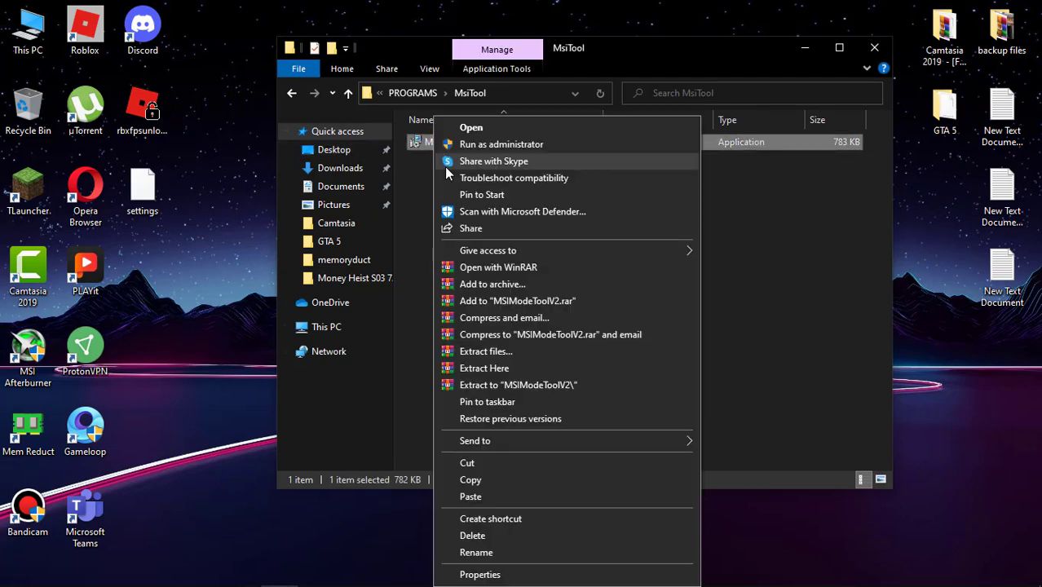
click(475, 145)
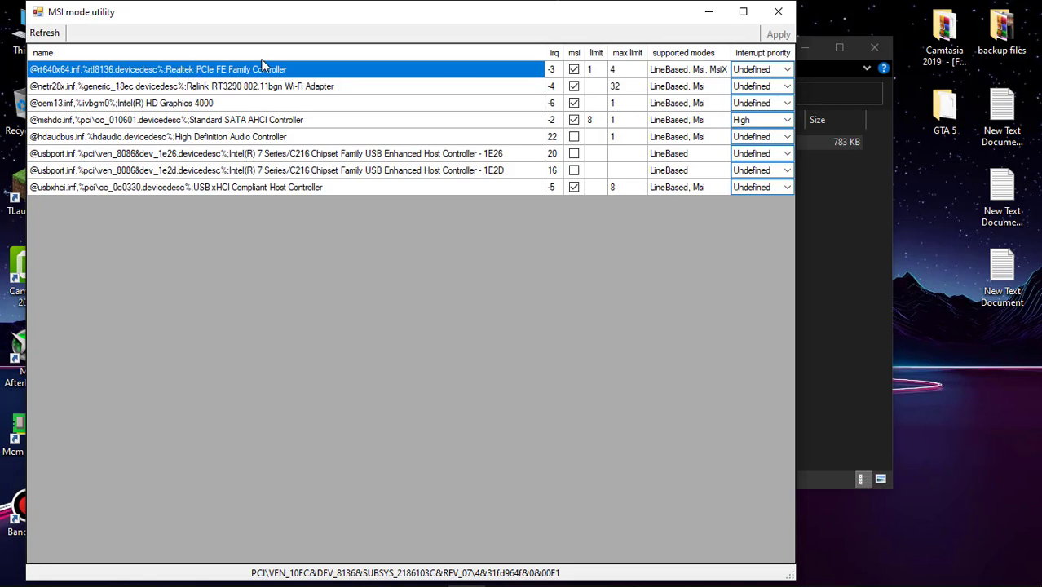
click(124, 104)
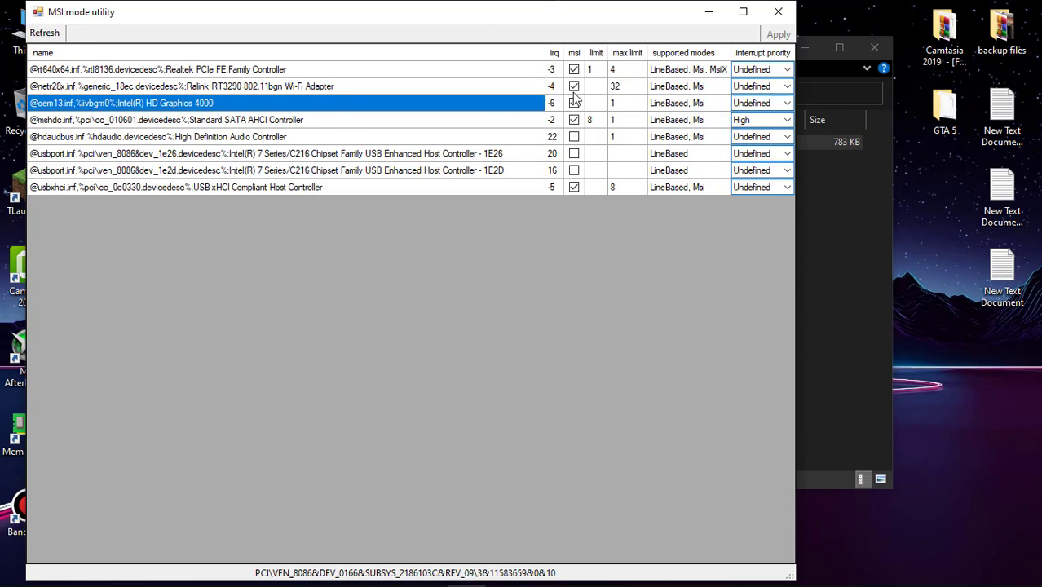
click(749, 105)
click(771, 104)
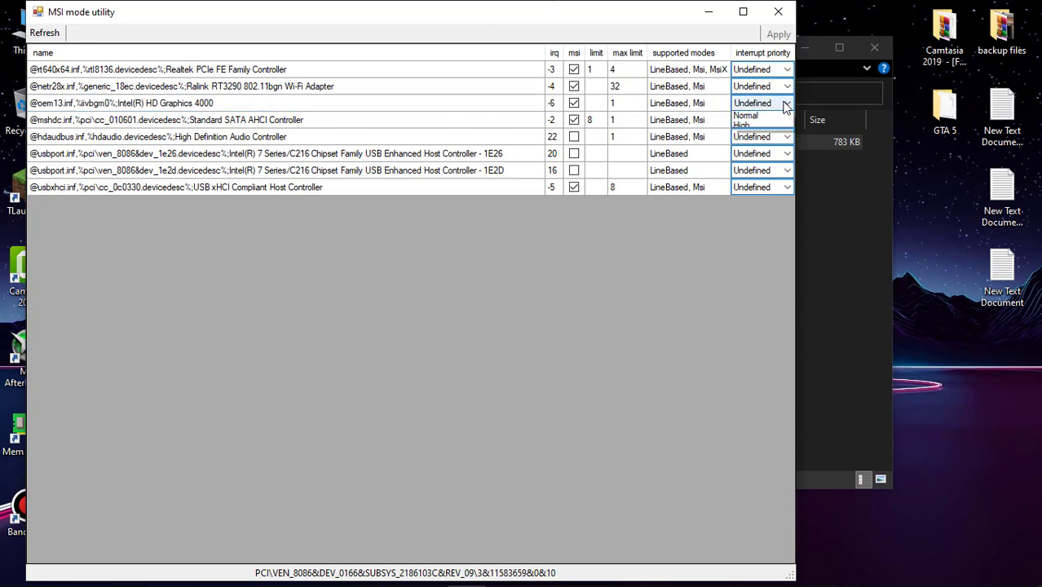
click(744, 148)
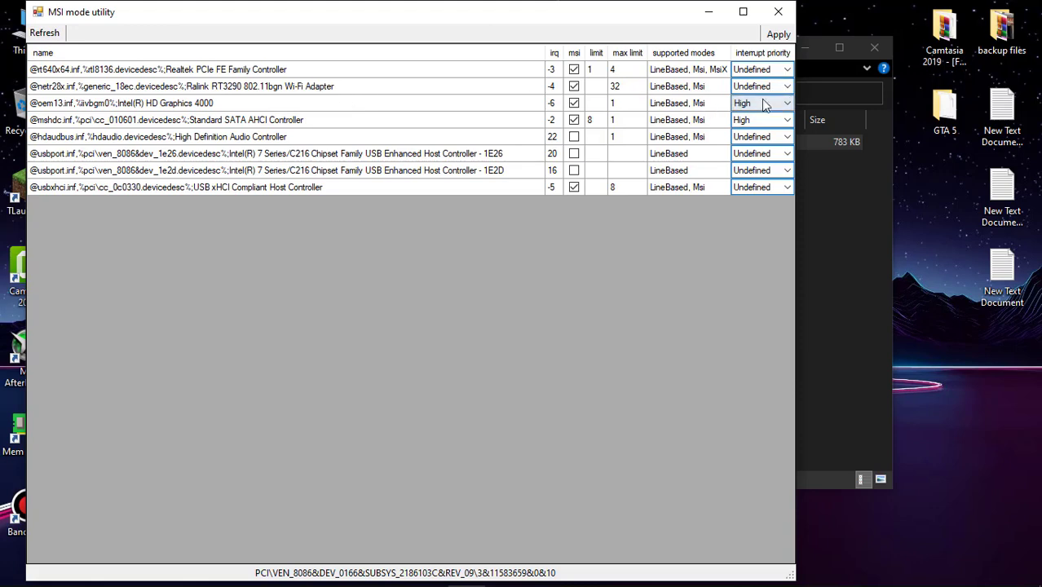
click(775, 35)
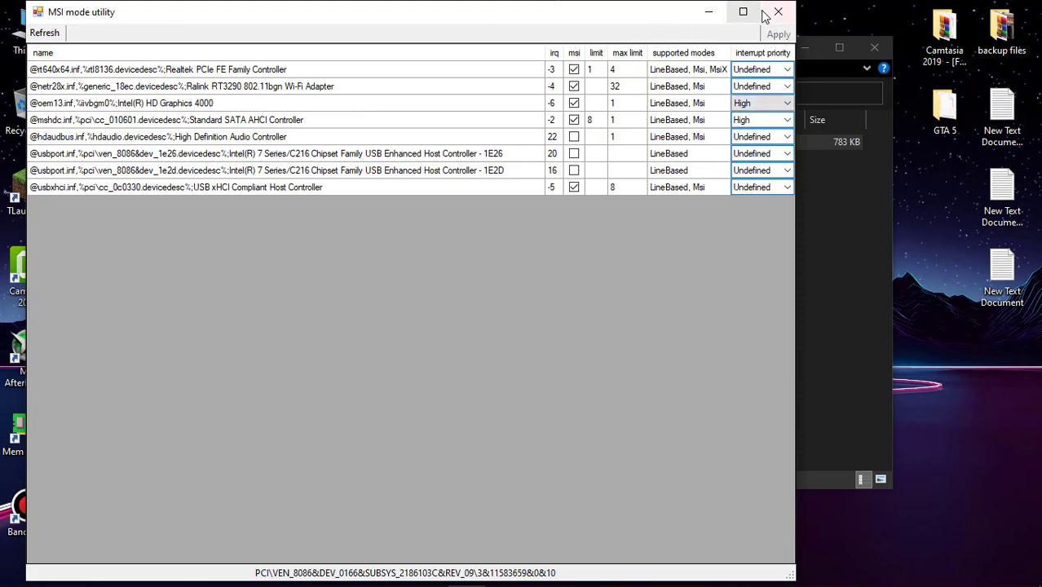
click(775, 14)
Step: Close the MsiTool window, open %appdata% via Run, and go to AppData\Local
click(873, 49)
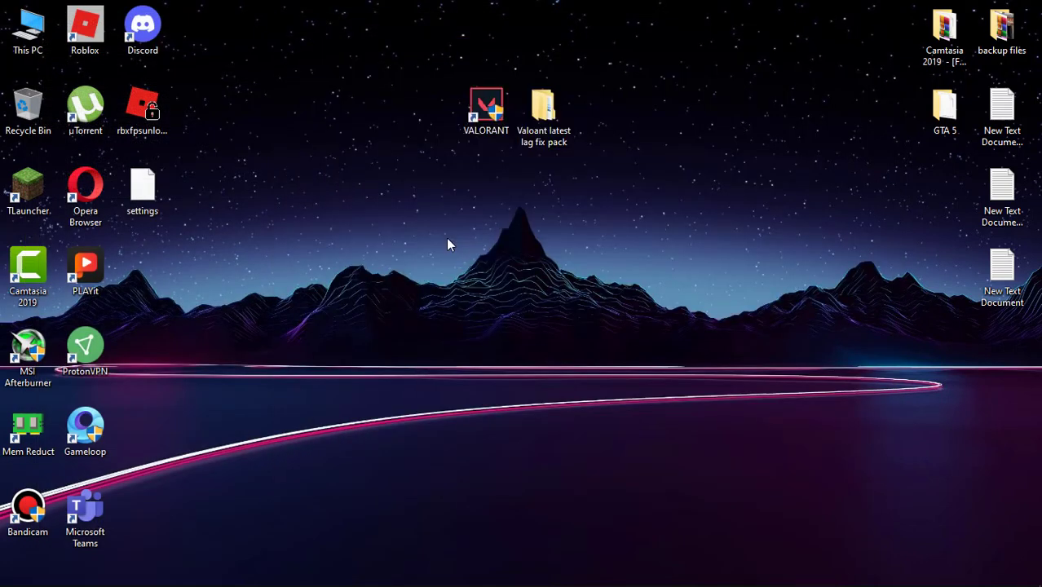
key(super+r)
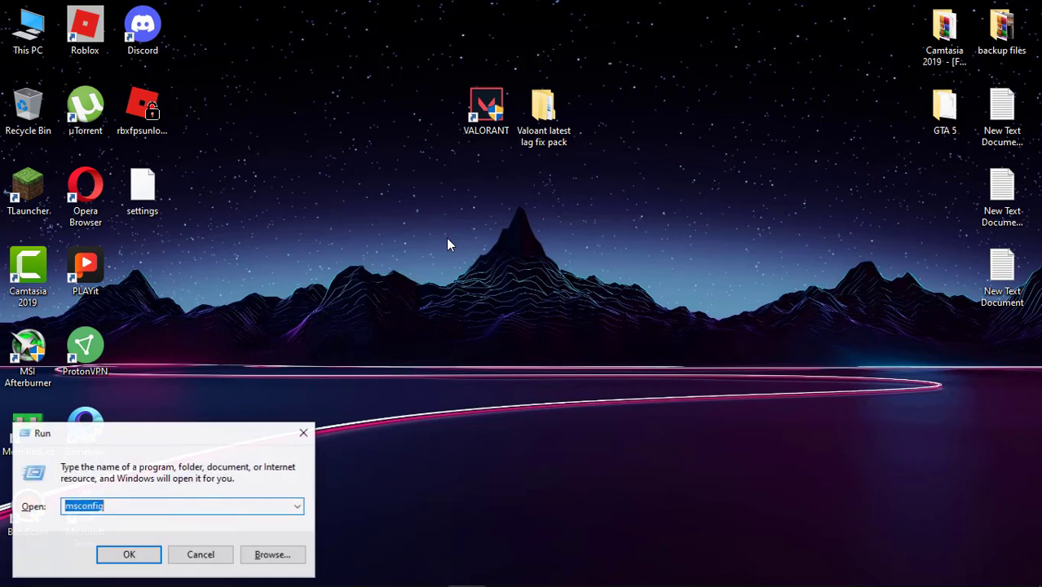
text(%)
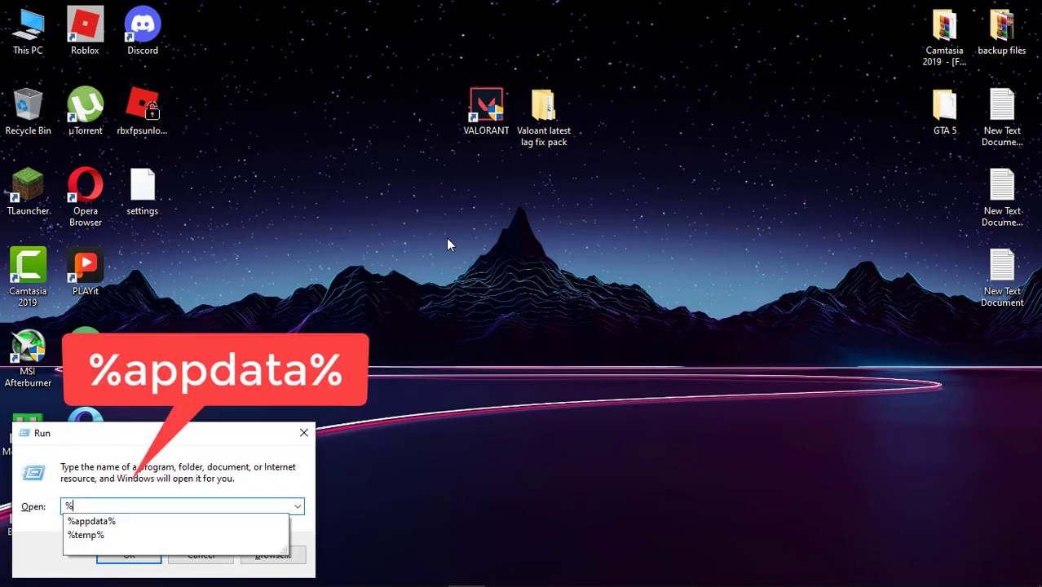
text(appdat)
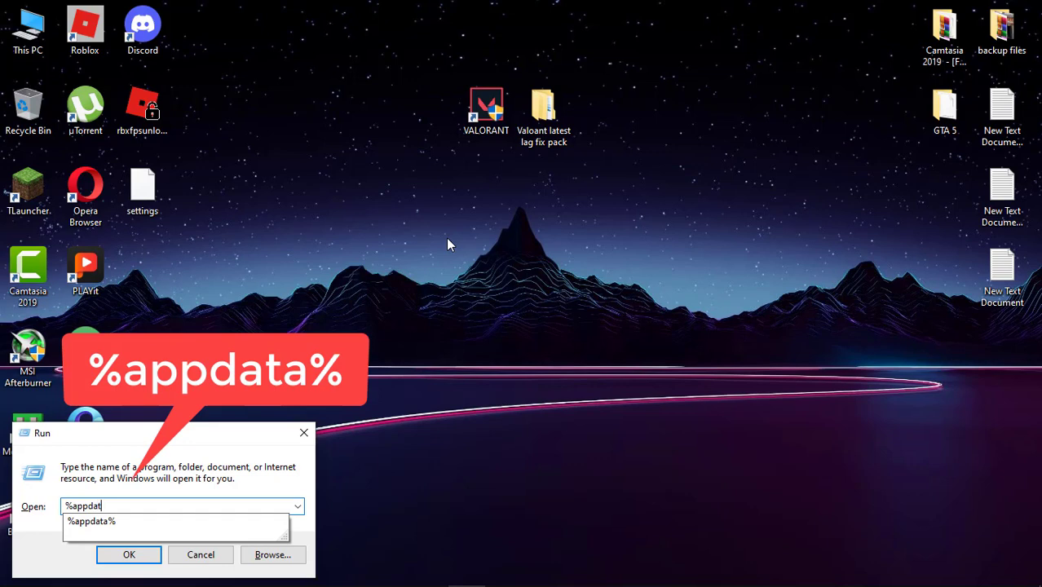
text(a%)
key(Return)
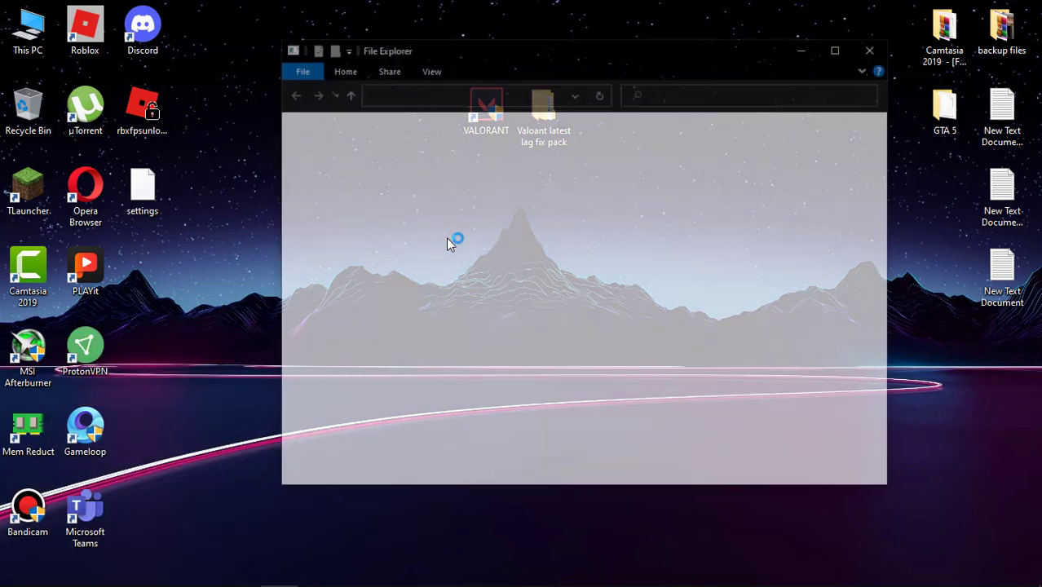
click(406, 95)
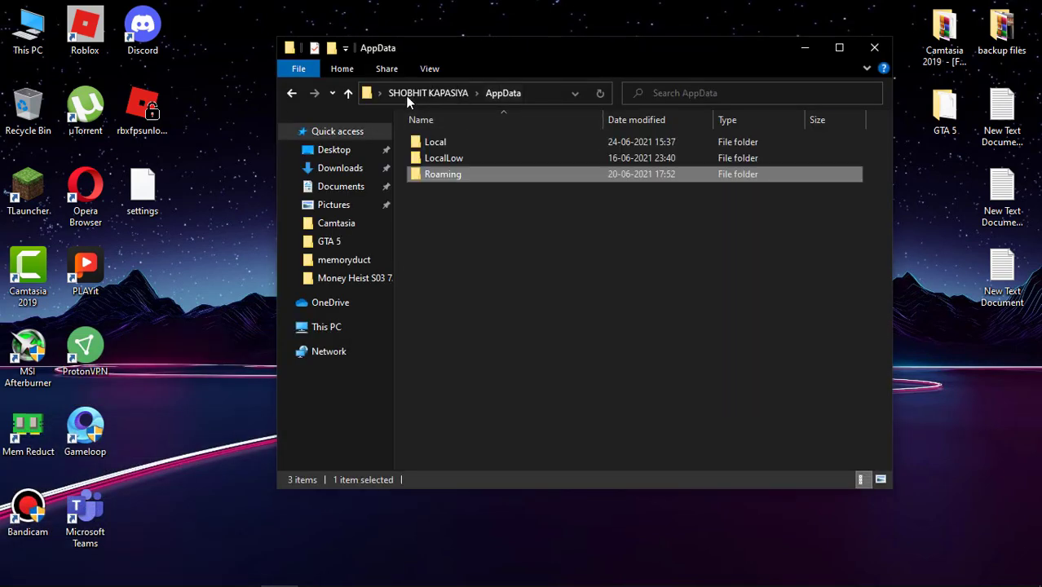
double_click(461, 142)
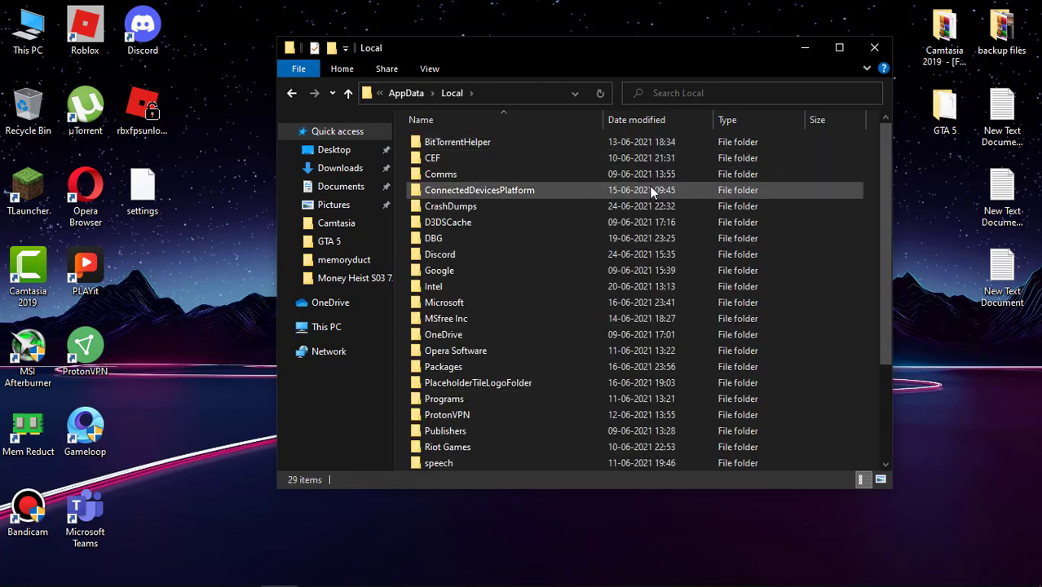
Step: Navigate VALORANT > Saved > Config > profile folder > Windows and select GameUserSettings
scroll(617, 238, down, 3)
double_click(447, 446)
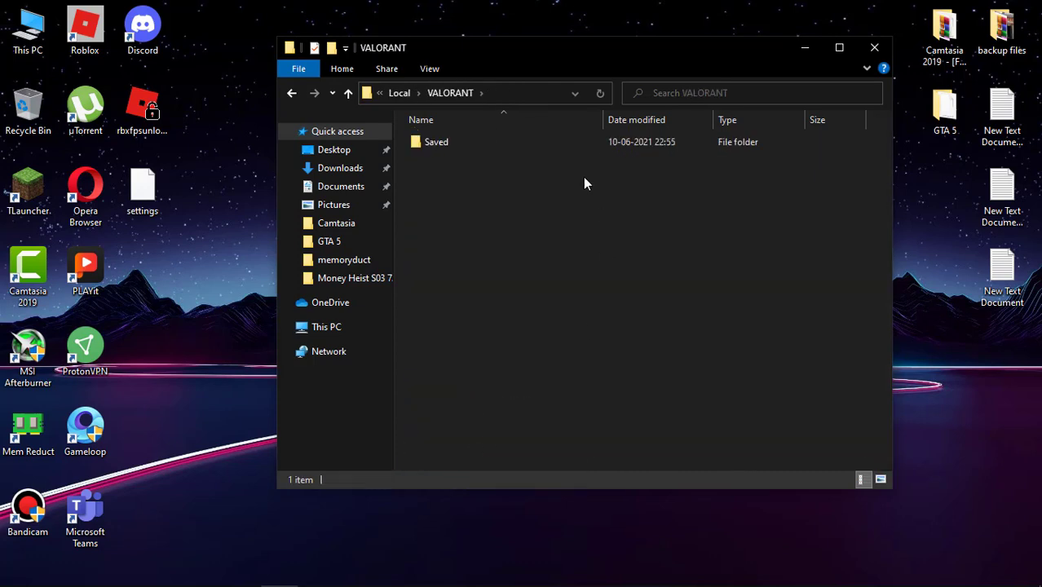
click(430, 147)
double_click(431, 147)
click(471, 144)
double_click(470, 144)
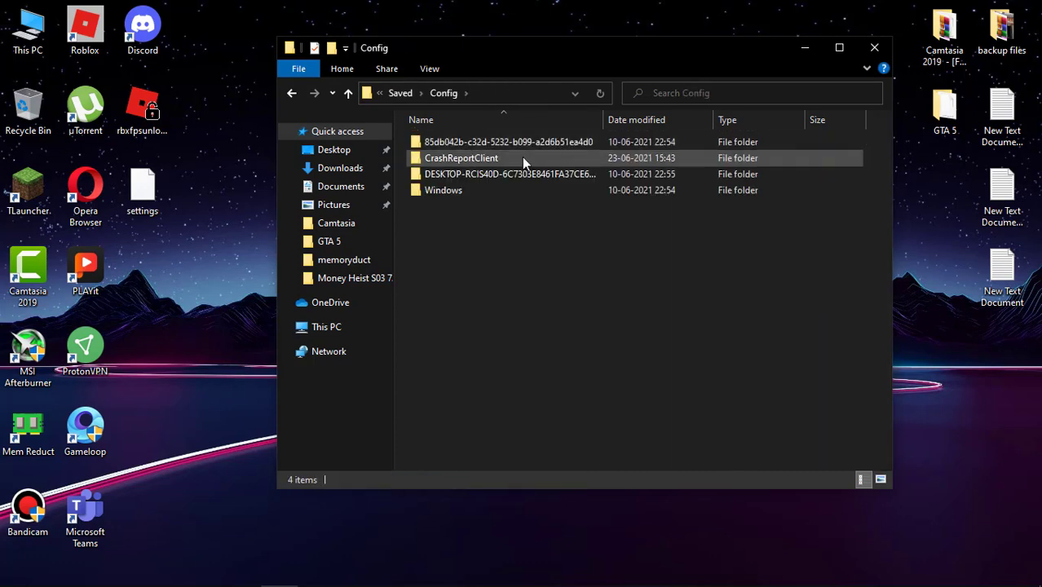
double_click(469, 143)
click(454, 147)
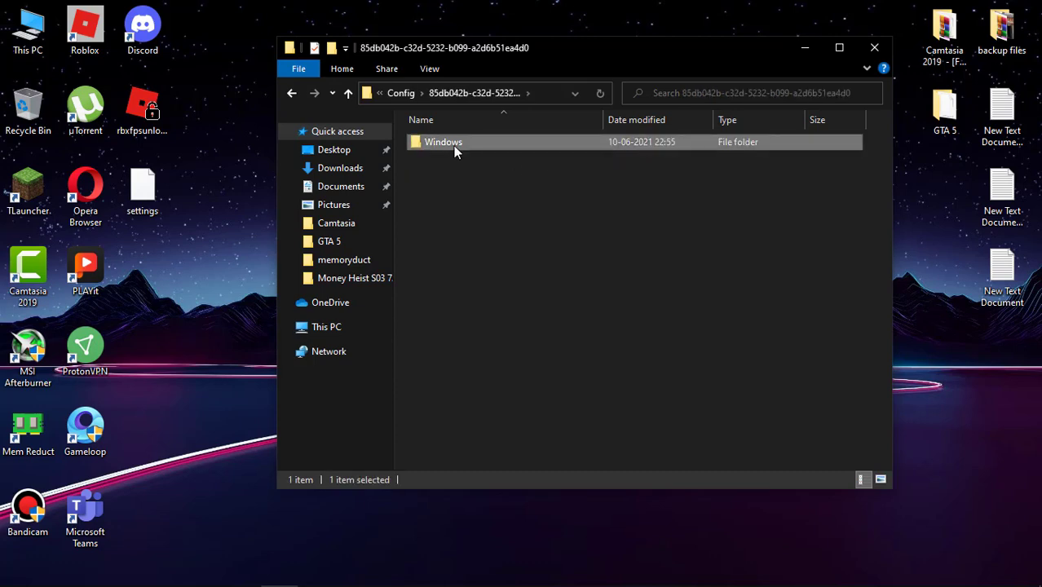
double_click(453, 147)
click(453, 143)
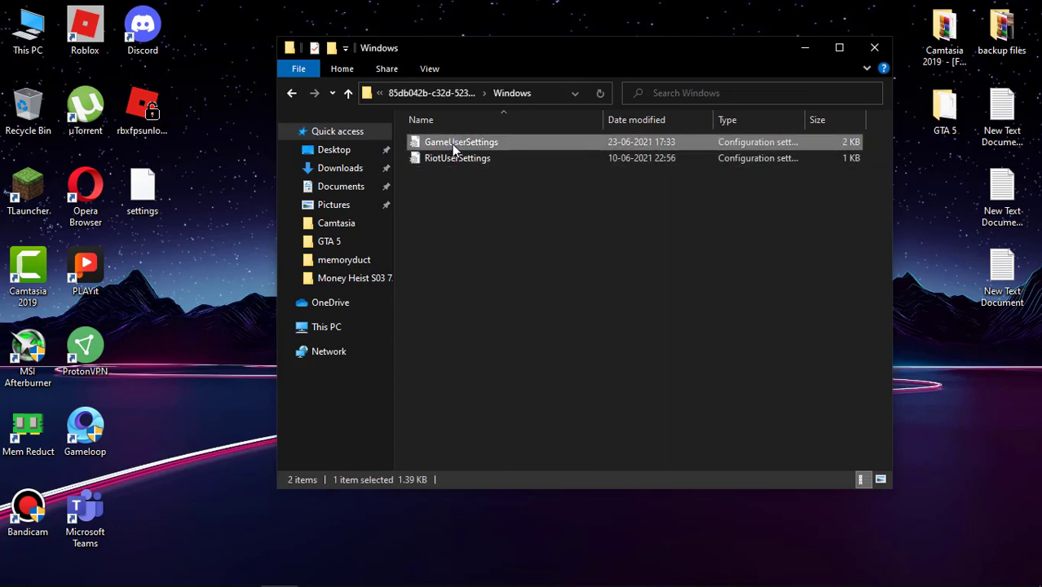
Step: Open GameUserSettings in Notepad and change sg.ResolutionQuality from 100 to 70
right_click(453, 144)
click(487, 194)
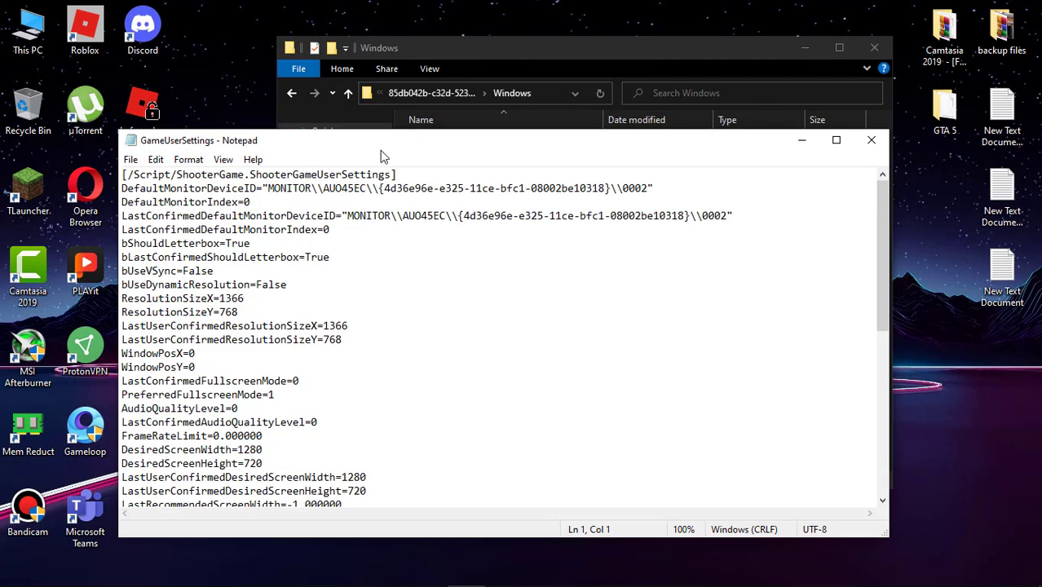
drag(383, 155, 428, 84)
scroll(359, 277, down, 8)
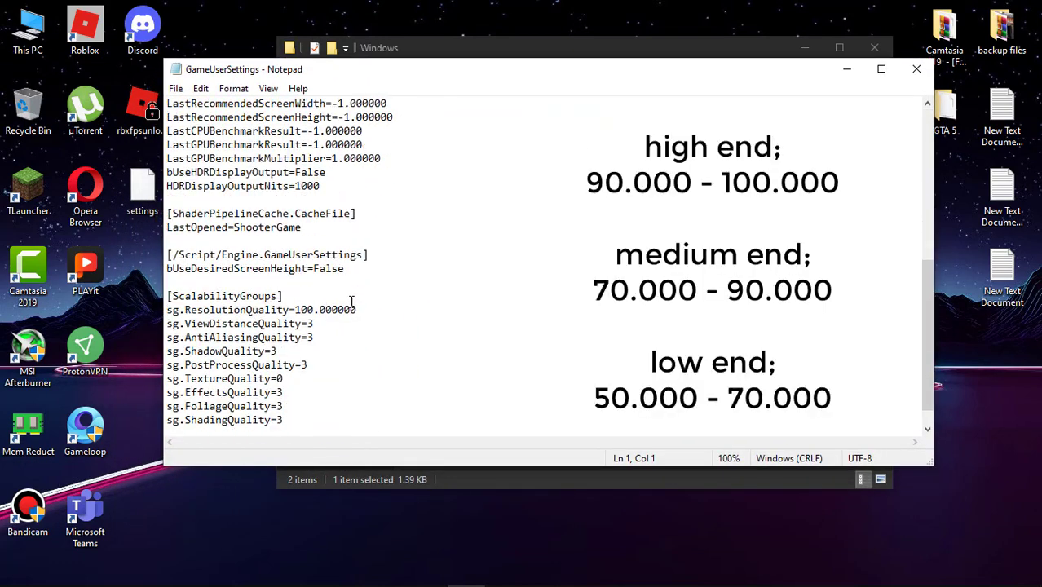
scroll(352, 302, down, 1)
click(313, 282)
key(BackSpace)
key(BackSpace)
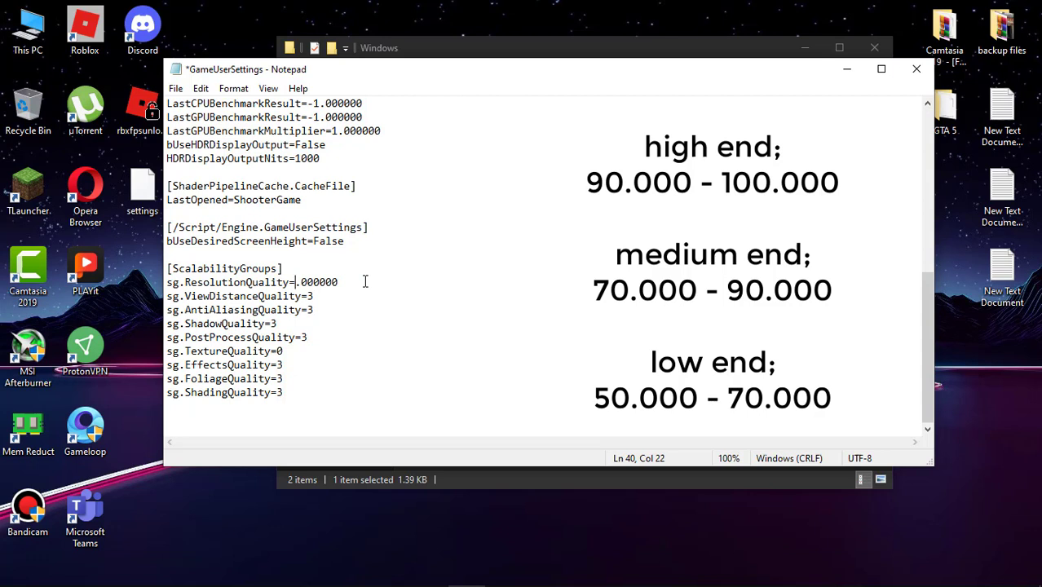
text(70)
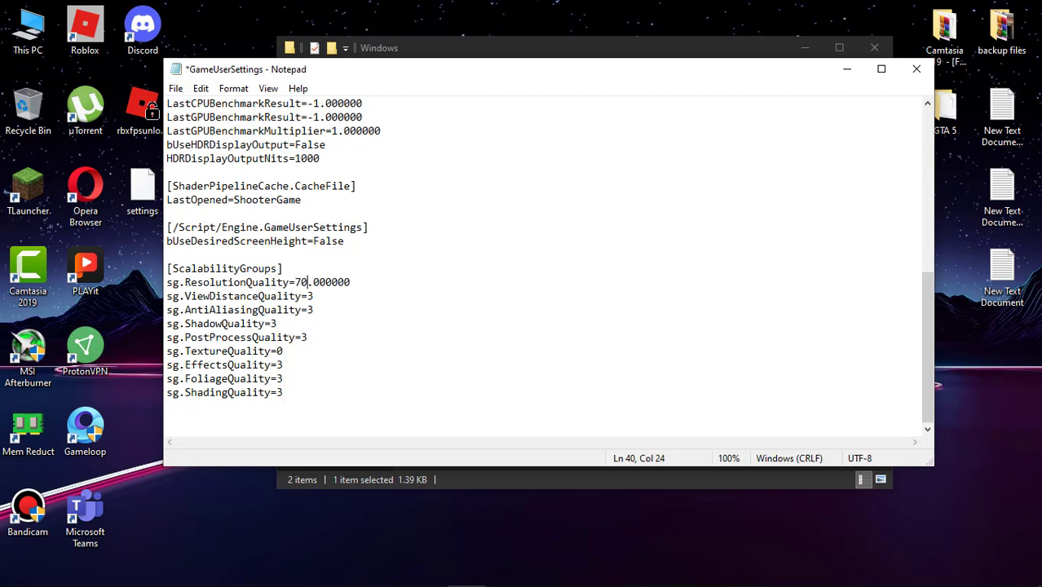
Step: Save the file, close Notepad and the Windows folder, and refresh the desktop
click(175, 88)
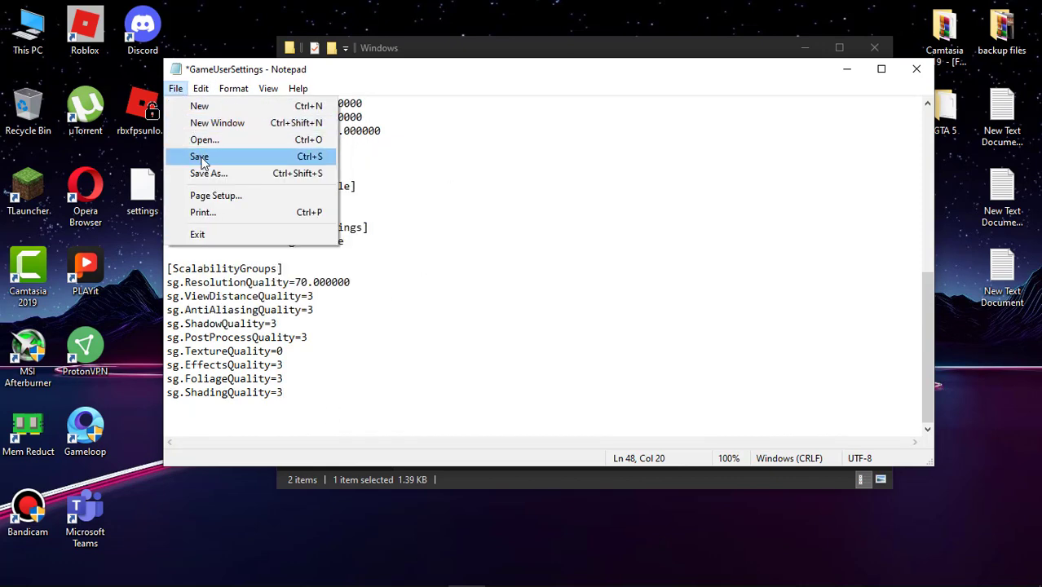
click(200, 157)
click(917, 69)
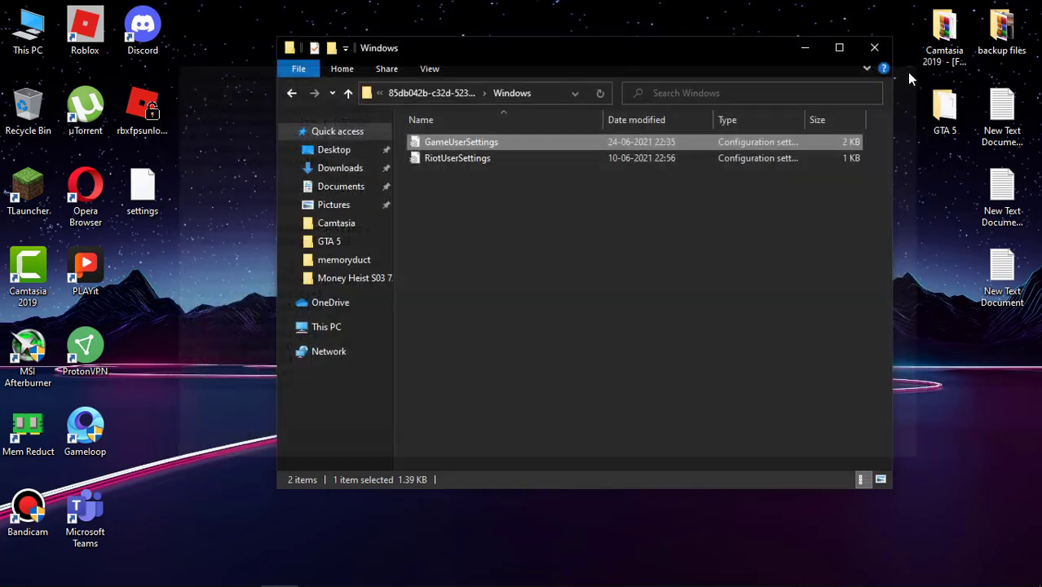
click(874, 47)
right_click(498, 194)
click(554, 242)
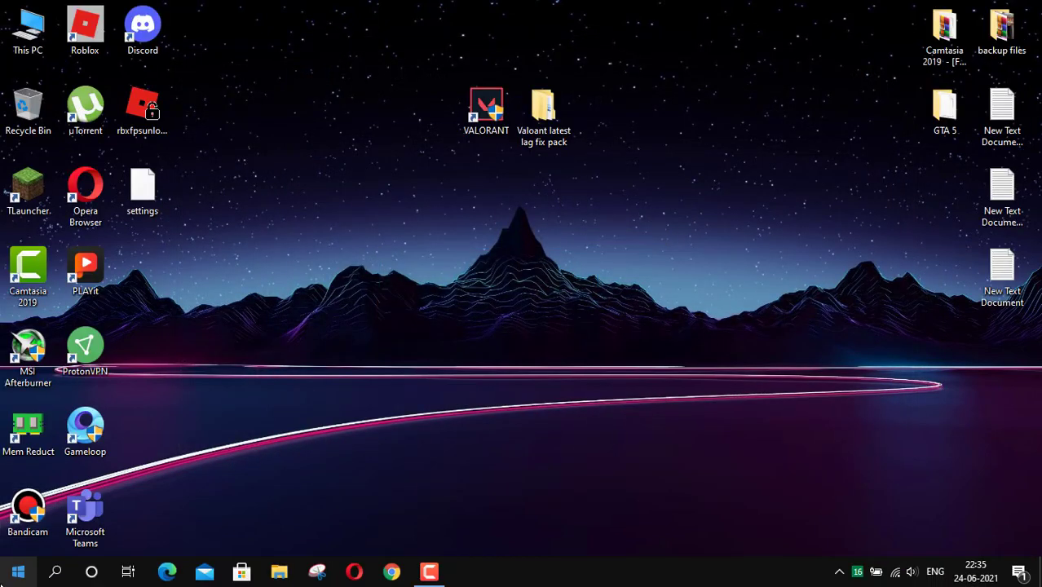
Step: Restart the PC, then in VALORANT win the B Green fight and updraft onto the KNG crate
click(18, 572)
click(19, 540)
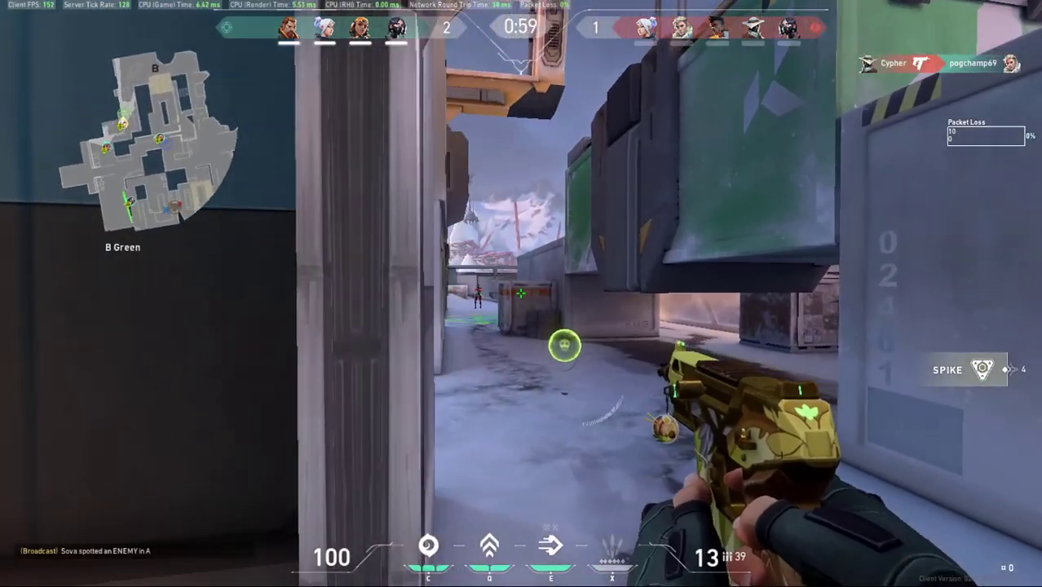
click(521, 294)
click(521, 293)
click(521, 294)
click(521, 294)
click(521, 294)
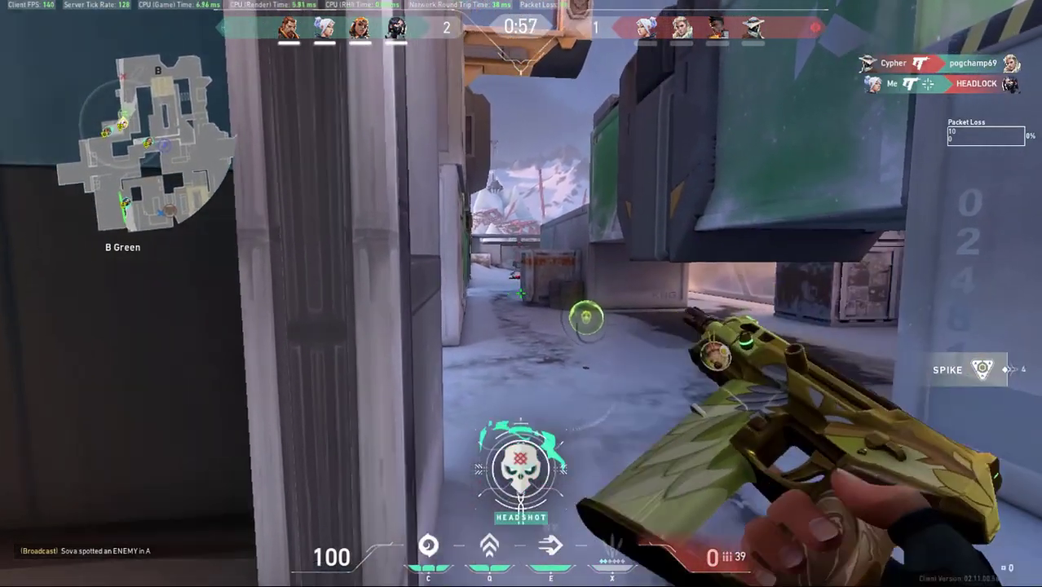
key(q)
key(w)
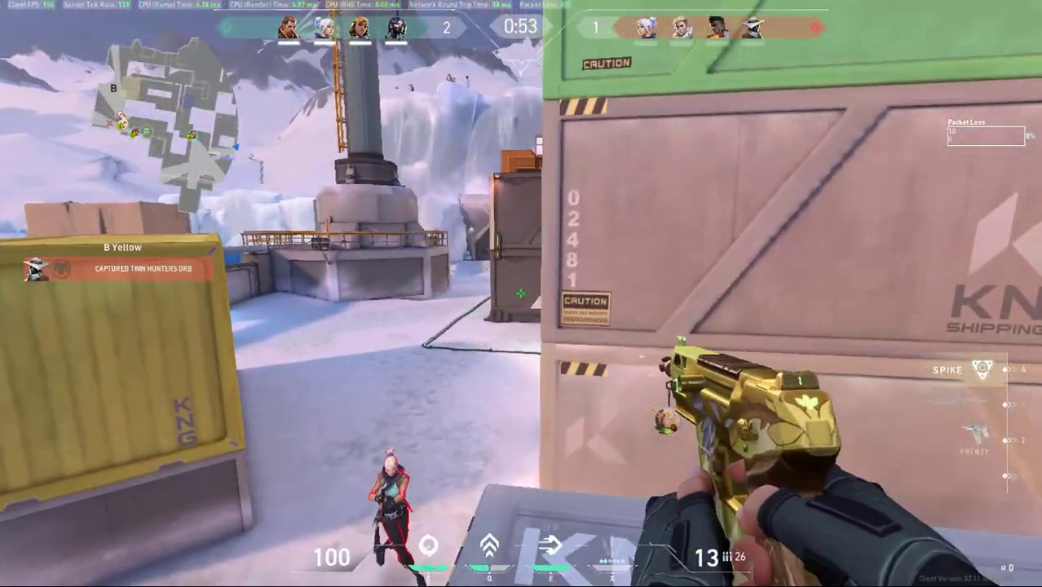
Step: Down the enemy on B's right side, reload, and walk through B site and B Hall into B Kitchen
click(521, 294)
click(521, 294)
click(521, 294)
click(521, 294)
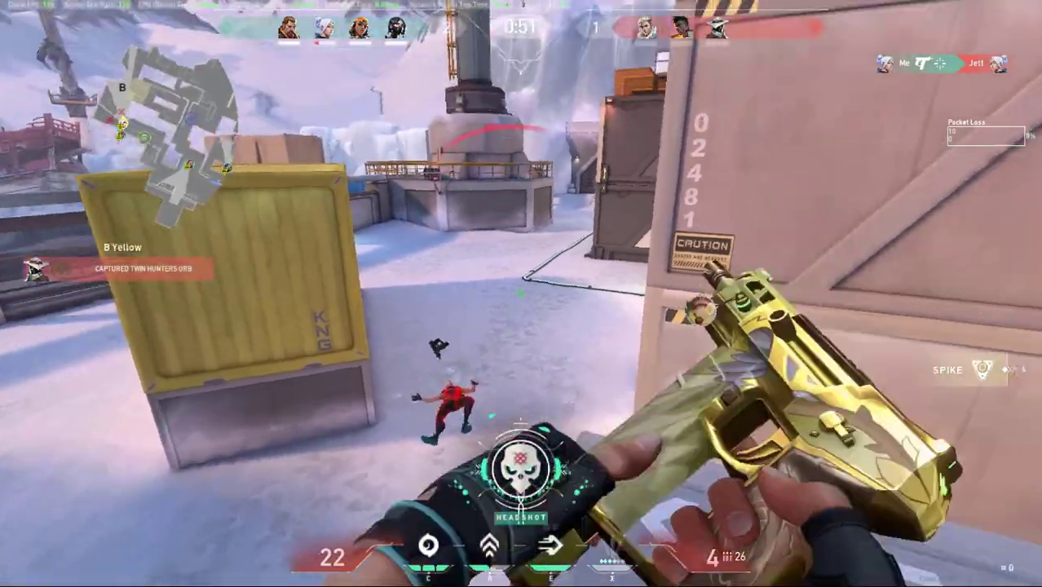
key(r)
key(w)
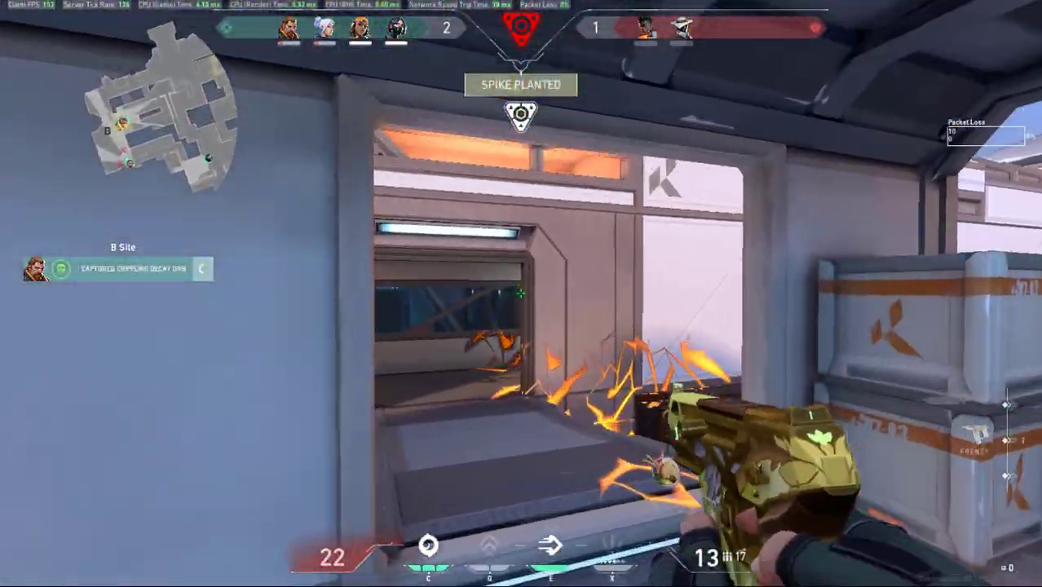
key(w)
key(w)
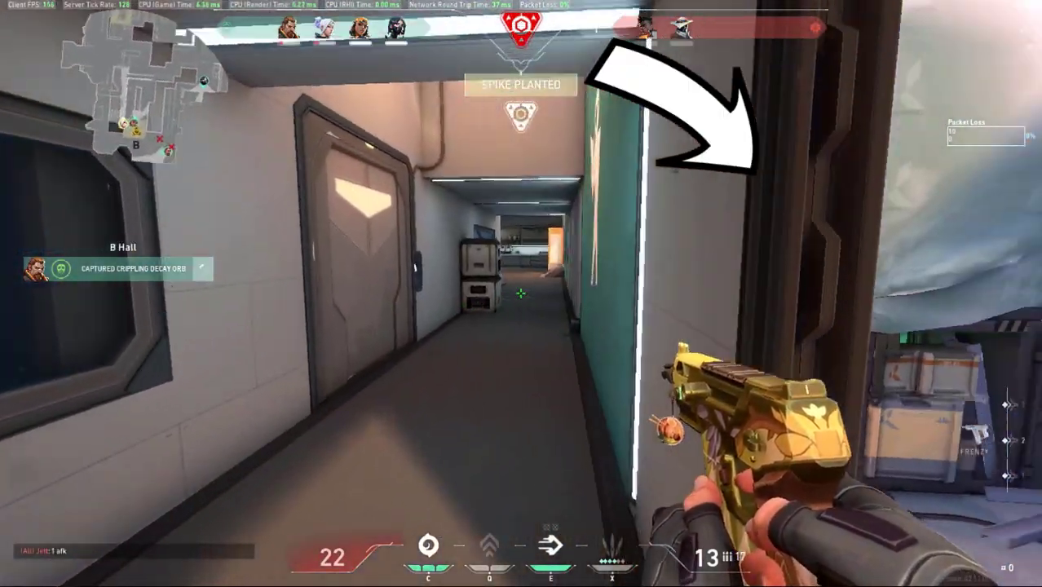
key(w)
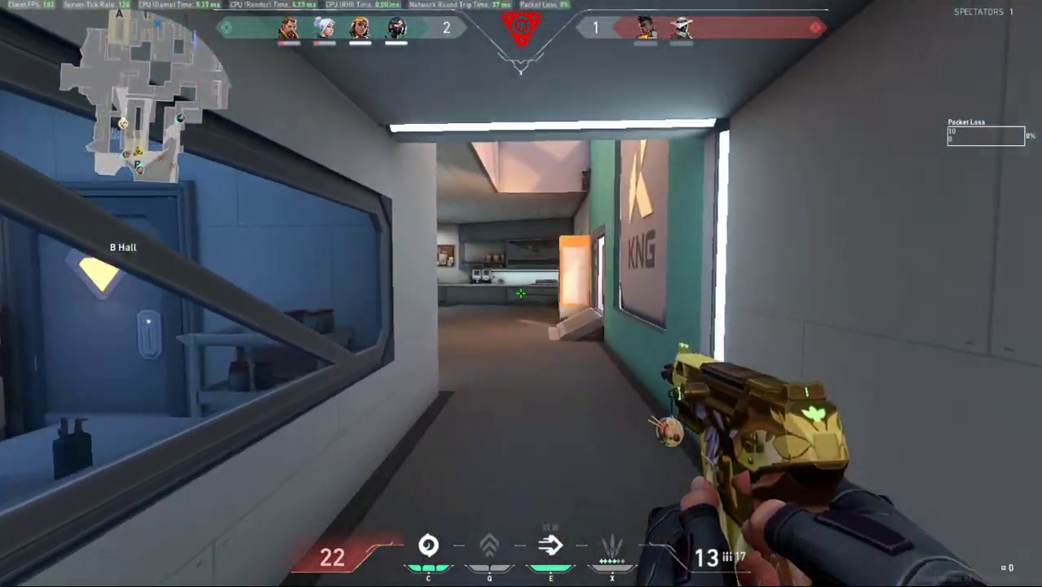
key(w)
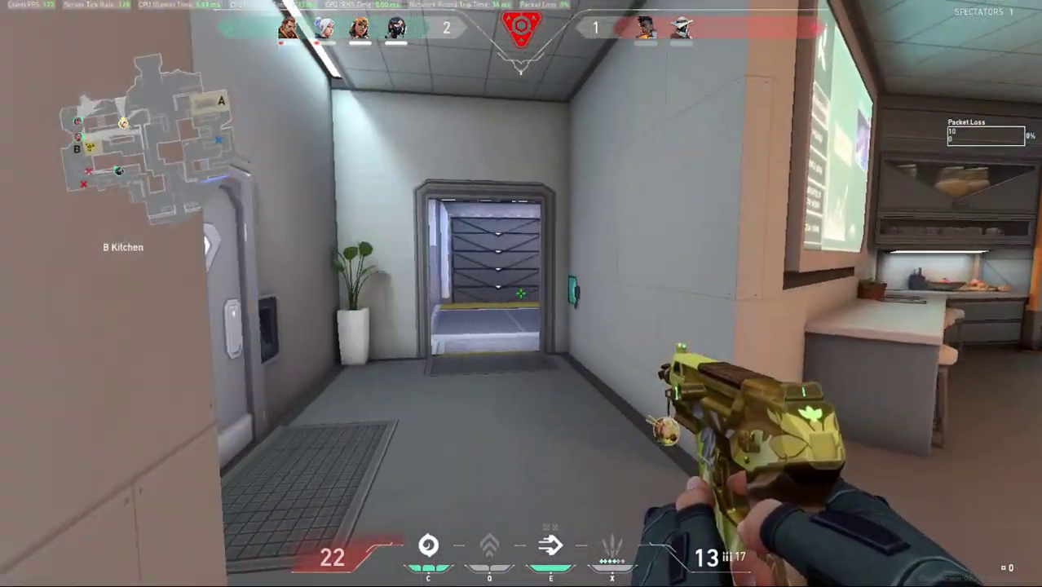